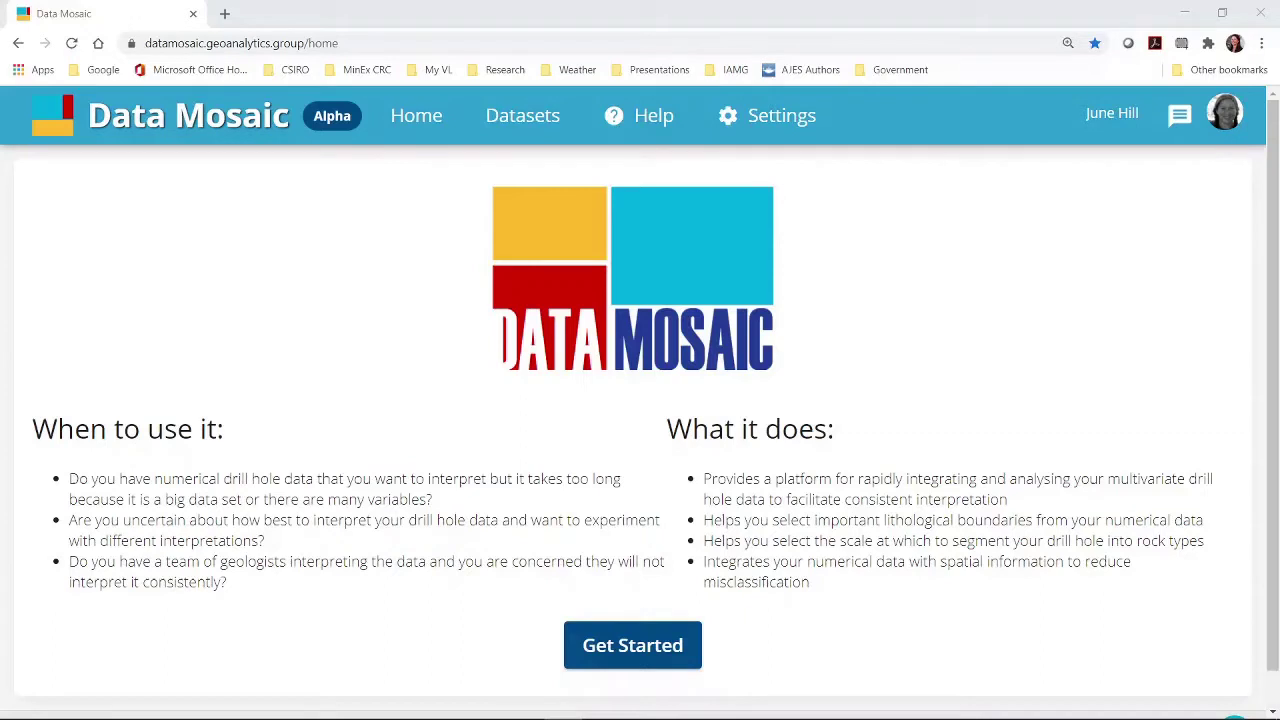
- Open the Help menu in the top navigation bar of the Data Mosaic home page
click(651, 117)
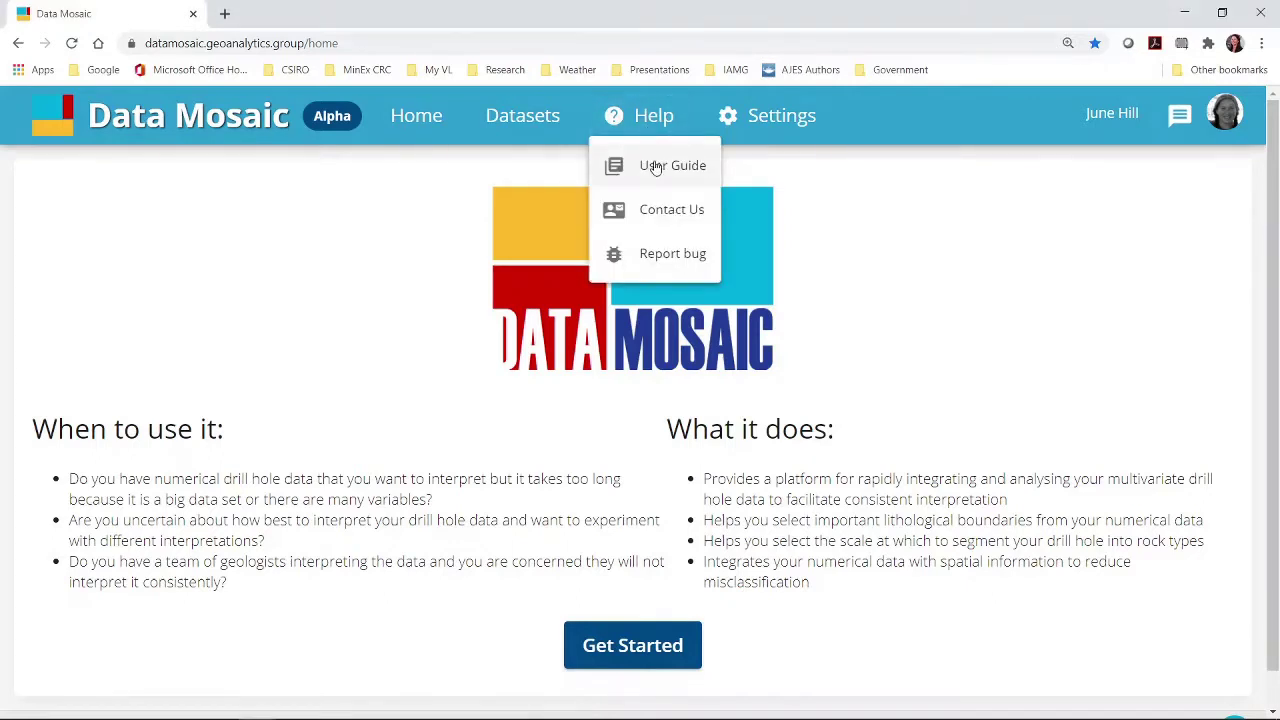
- Read through the User Guide workflow, then go back Home and start the Get Started workflow
click(655, 166)
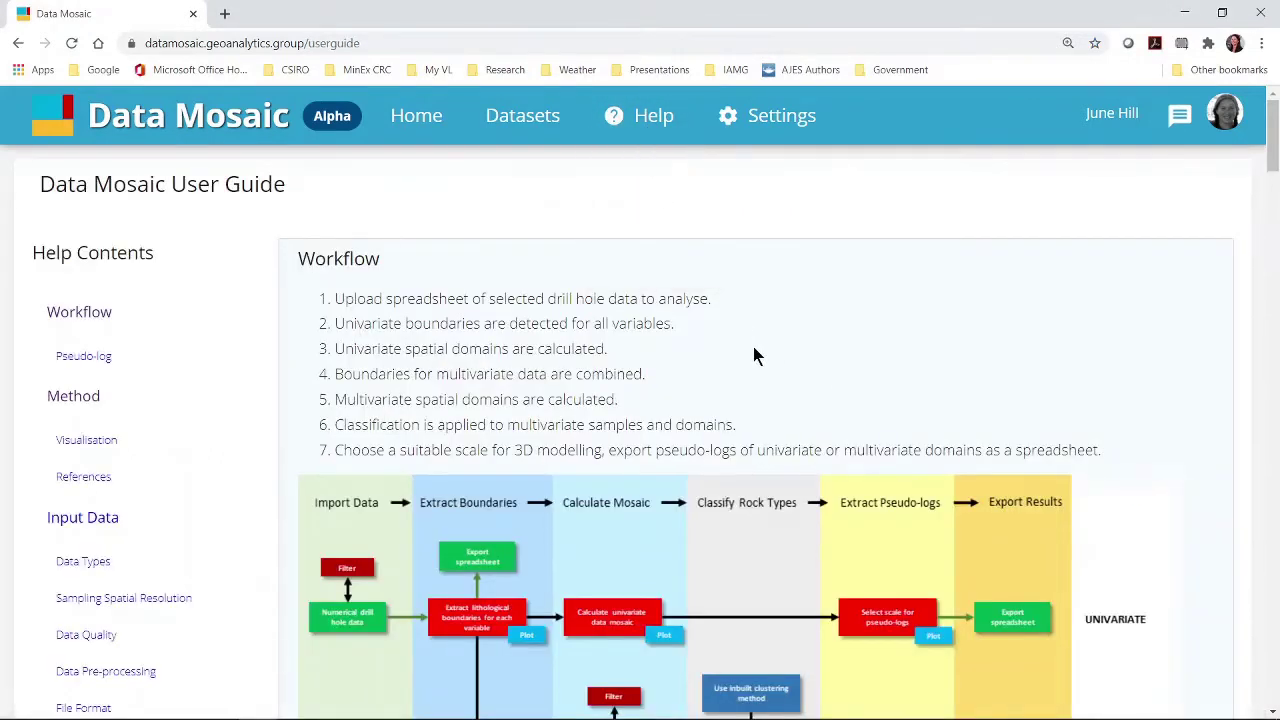
scroll(754, 350, down, 3)
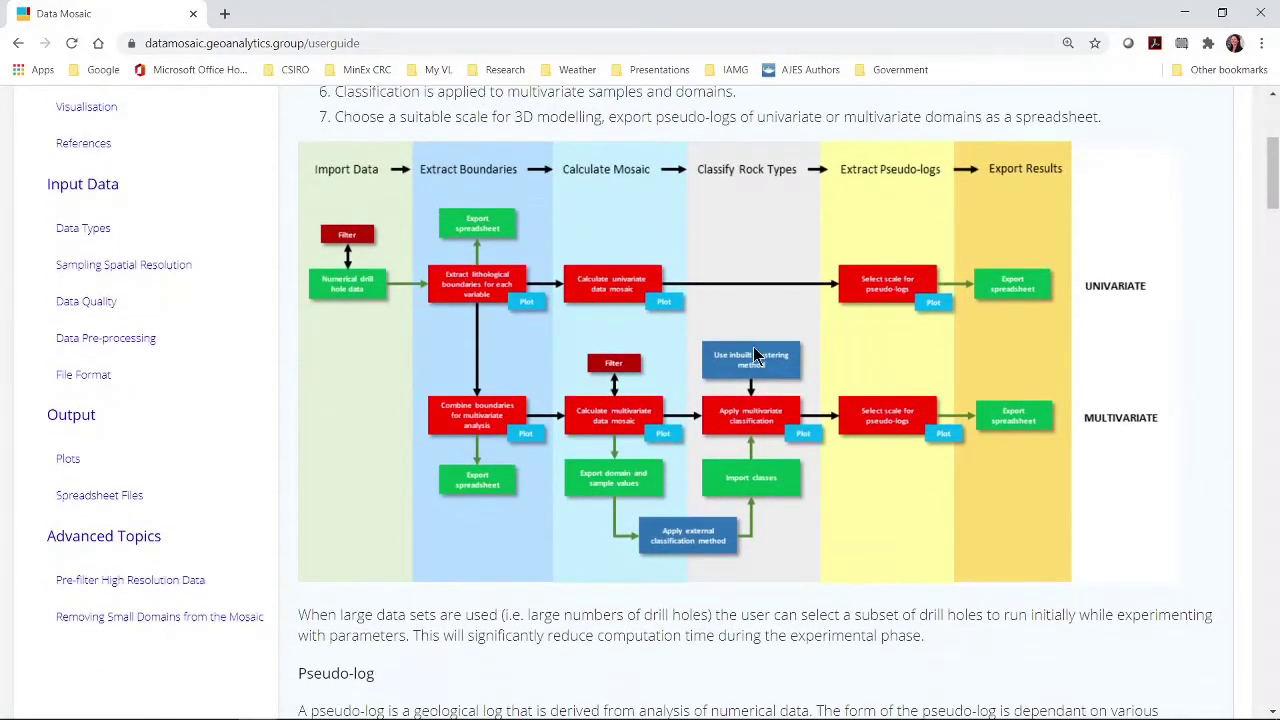
scroll(756, 355, down, 3)
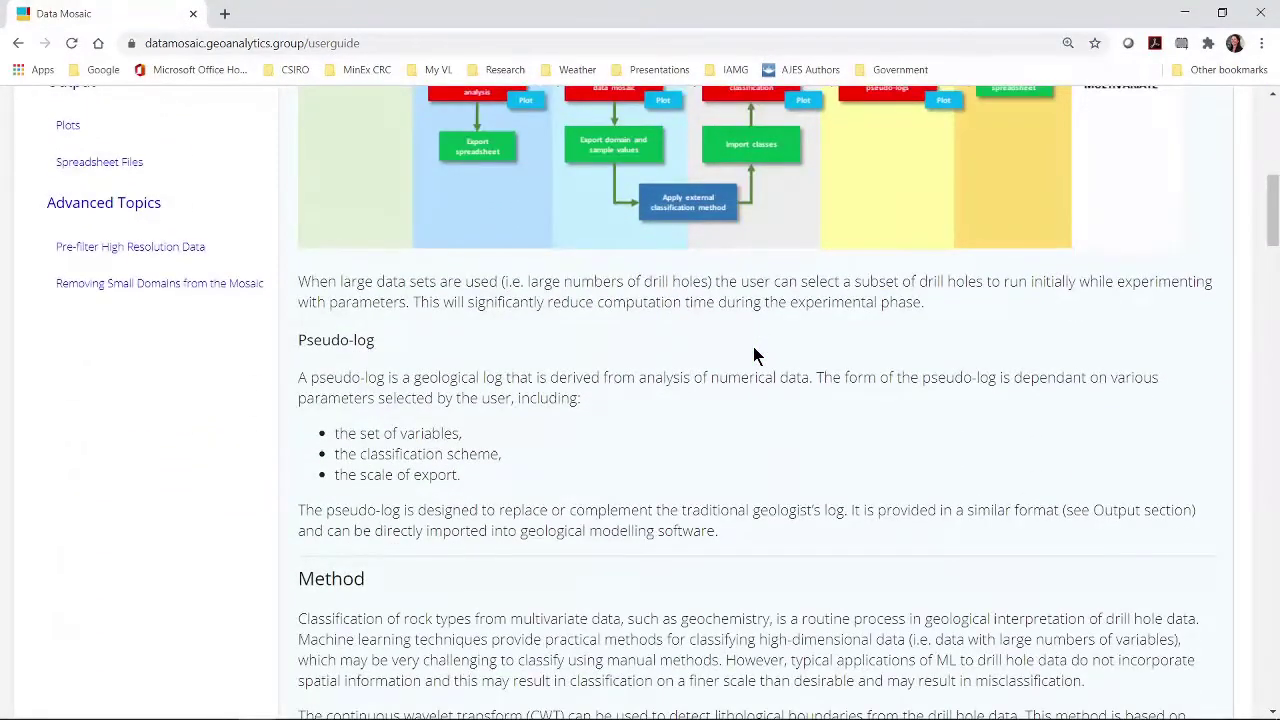
scroll(738, 330, down, 1)
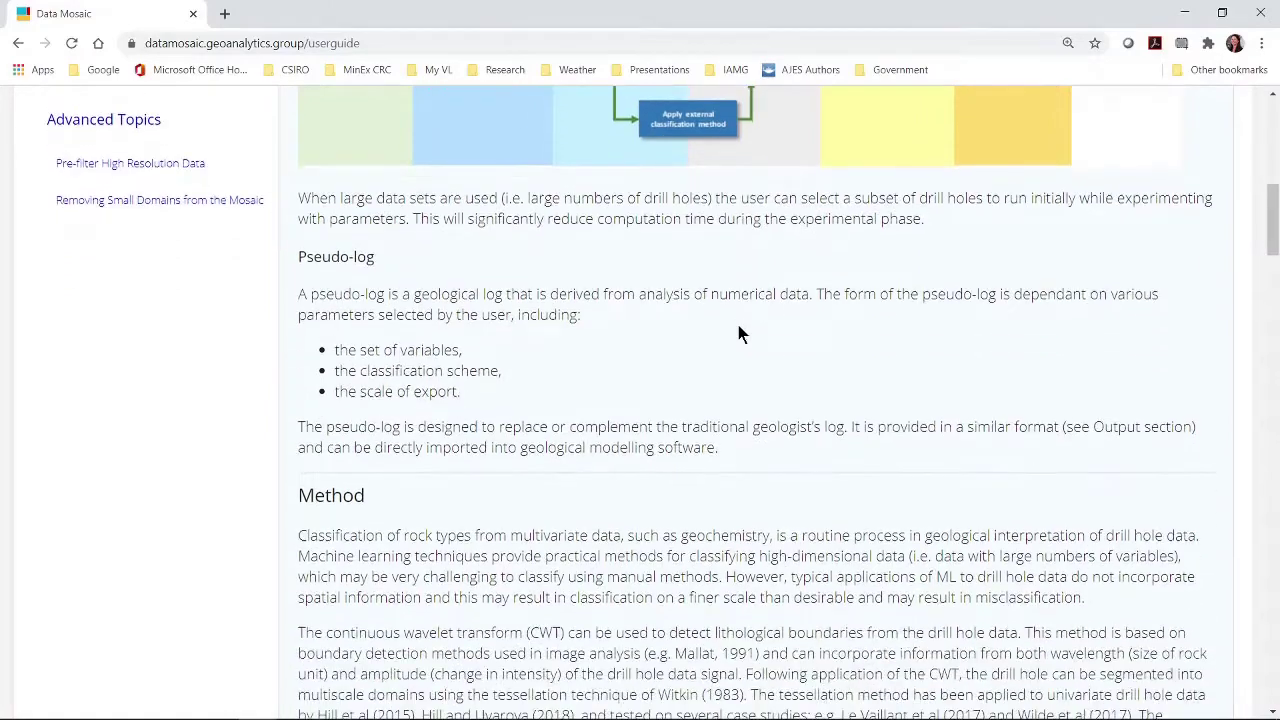
scroll(740, 334, up, 5)
scroll(740, 334, up, 3)
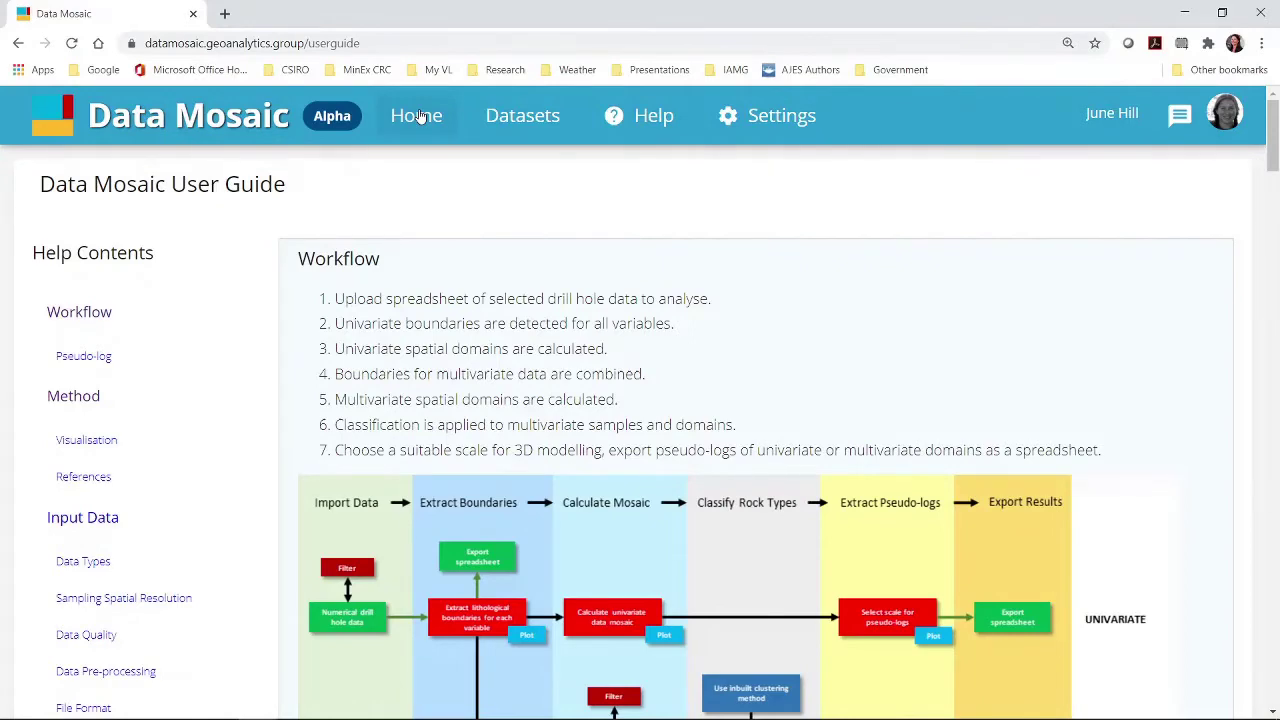
click(420, 116)
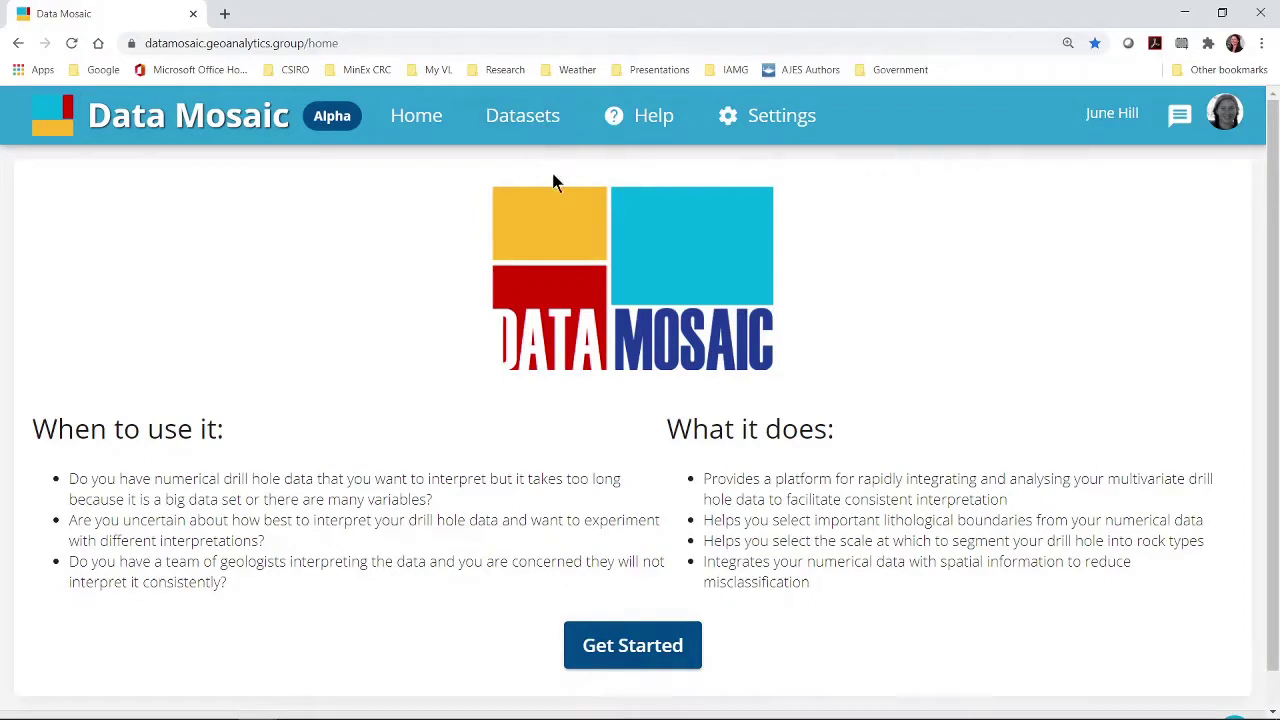
click(650, 646)
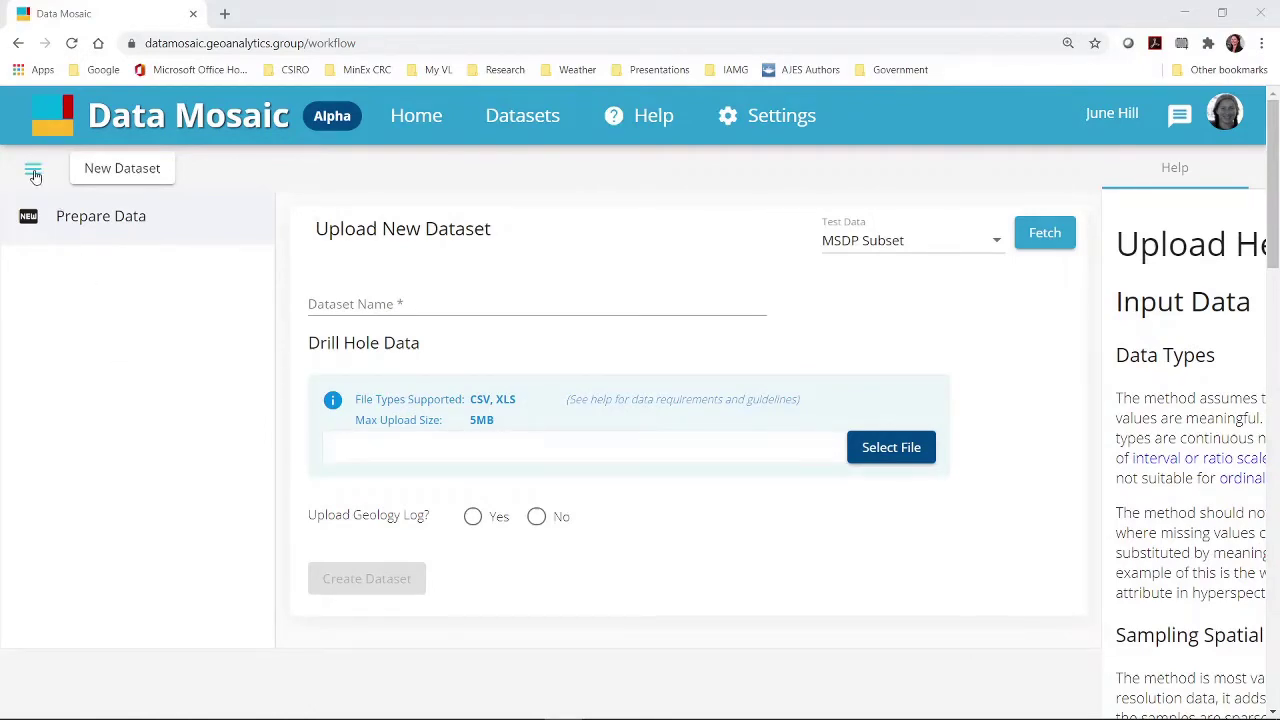
- Collapse the sidebar and fetch the Artemis XRF Geochem test data into the new dataset form
click(33, 172)
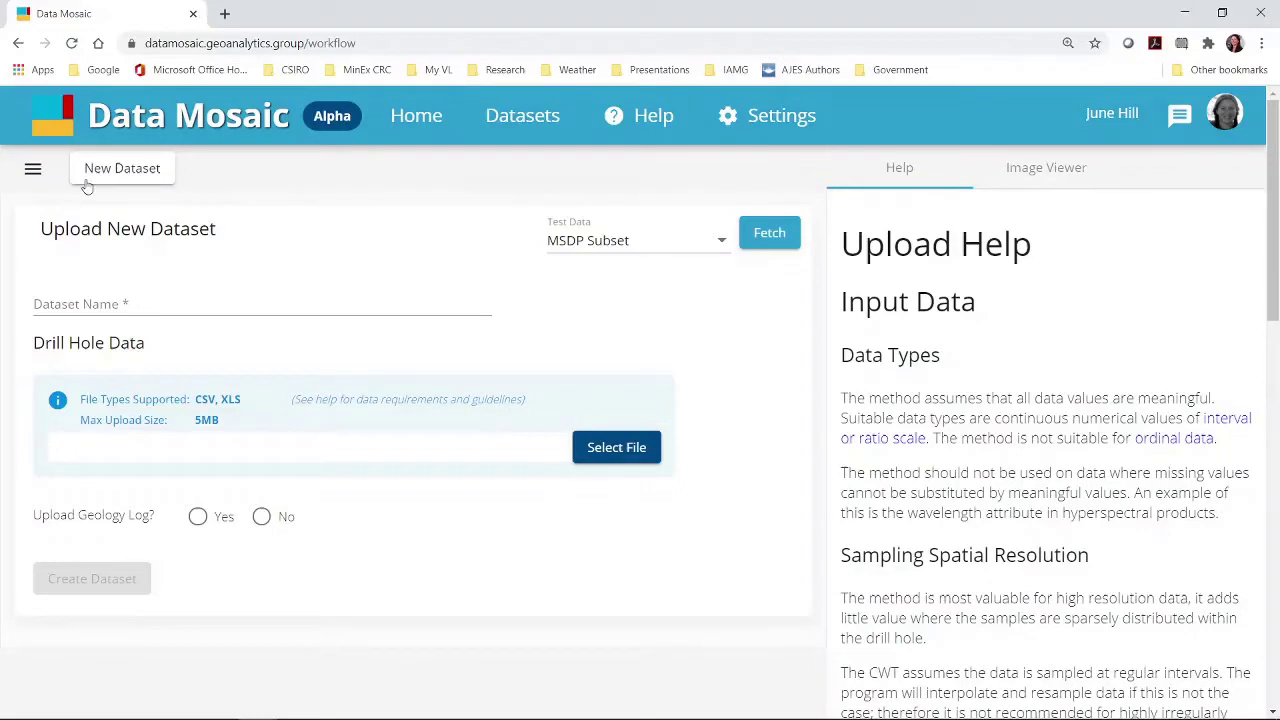
click(724, 246)
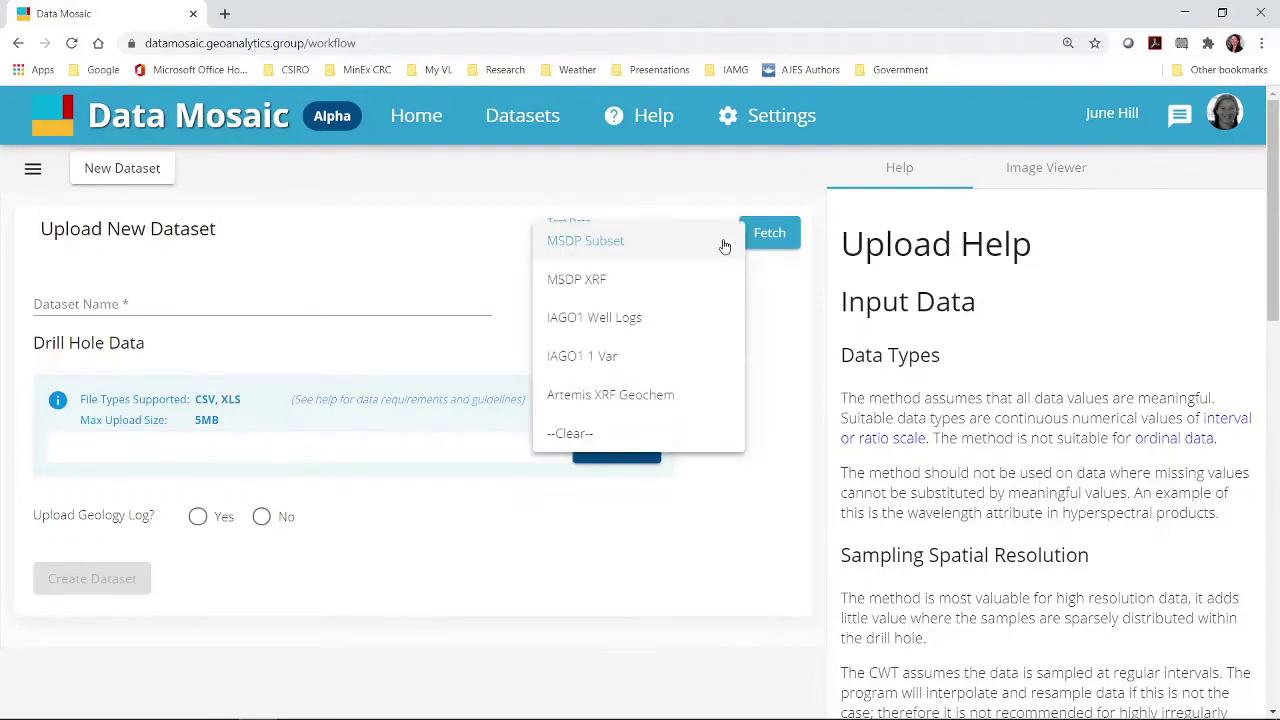
click(675, 399)
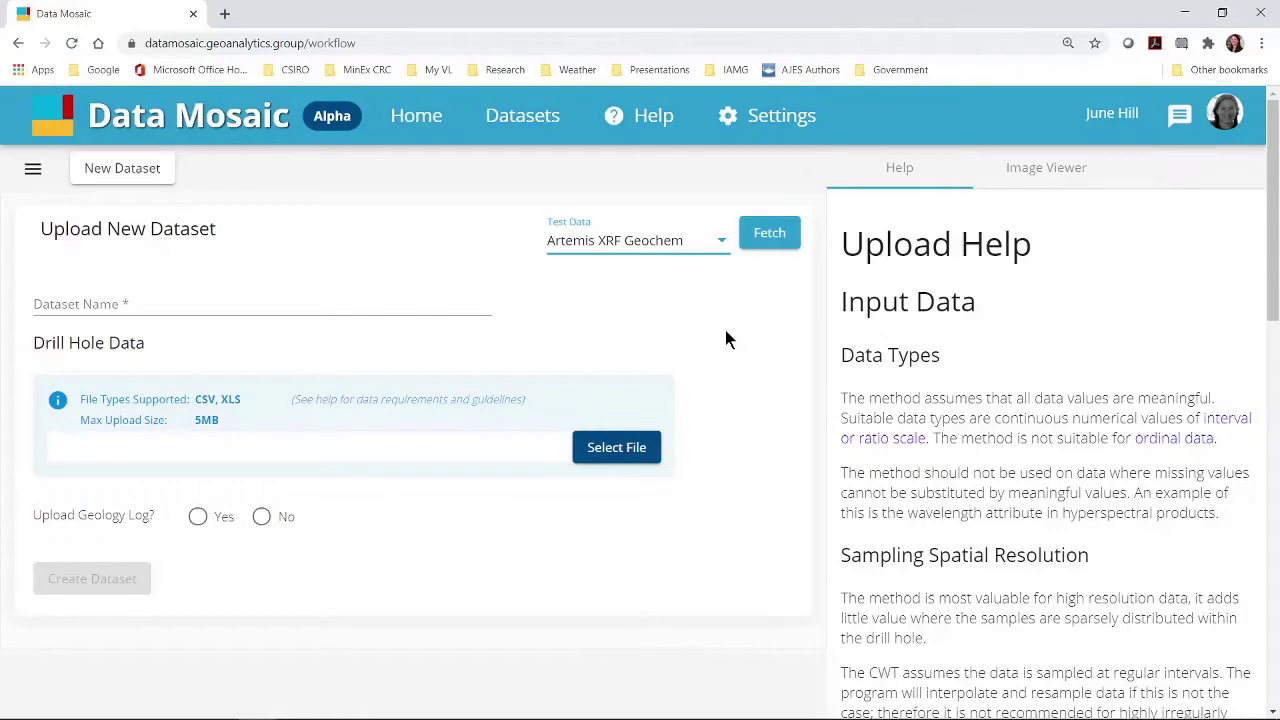
click(765, 234)
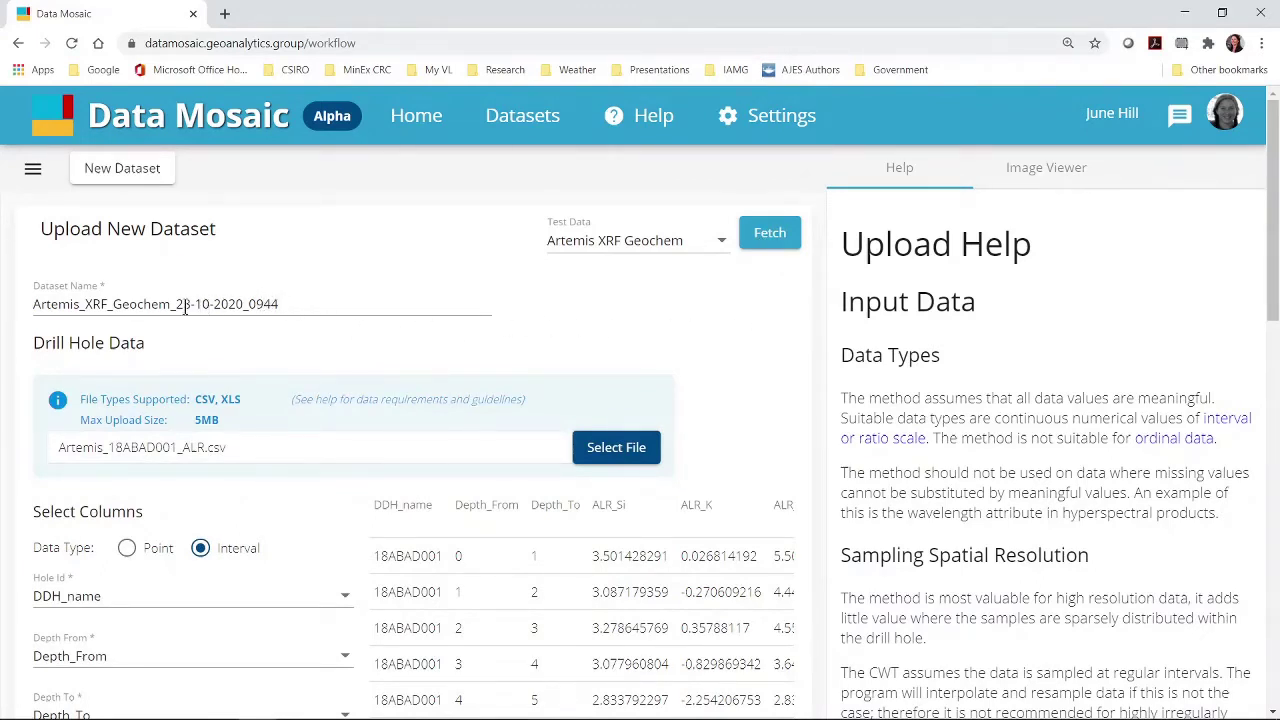
- Replace the date-time suffix of the dataset name with 'demo', giving Artemis_XRF_Geochem_demo
drag(176, 304, 281, 307)
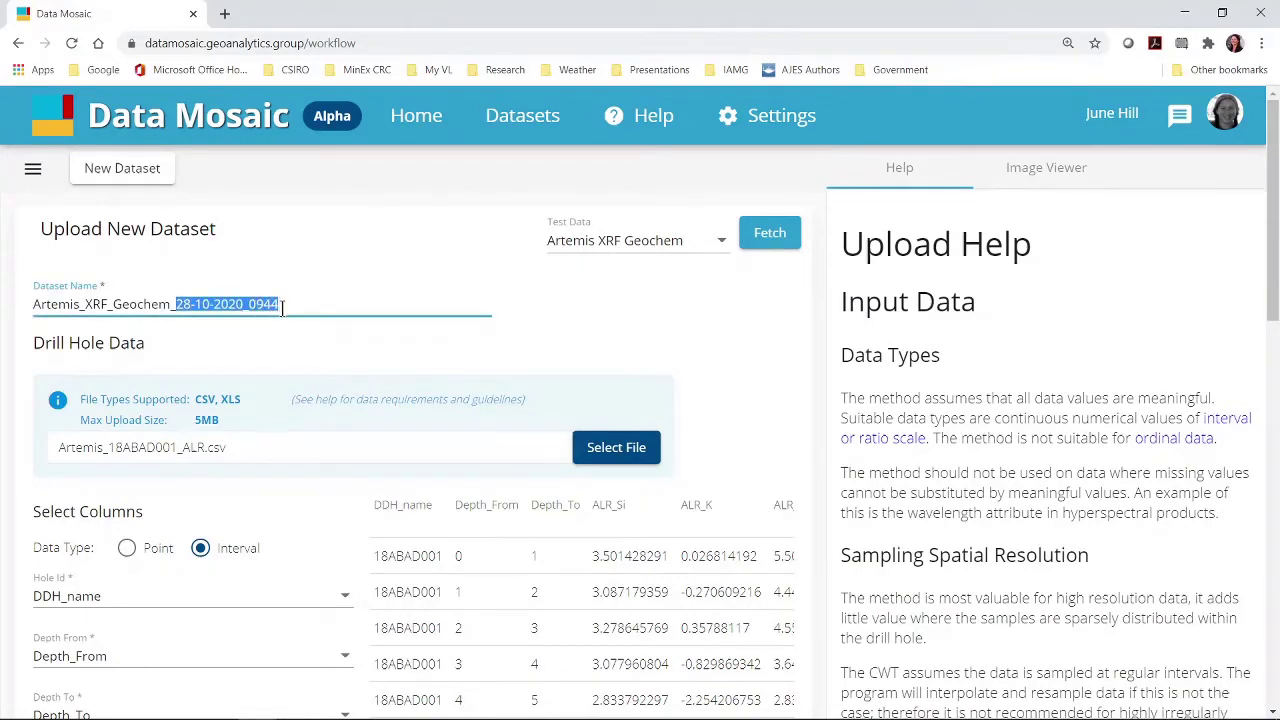
text(demo)
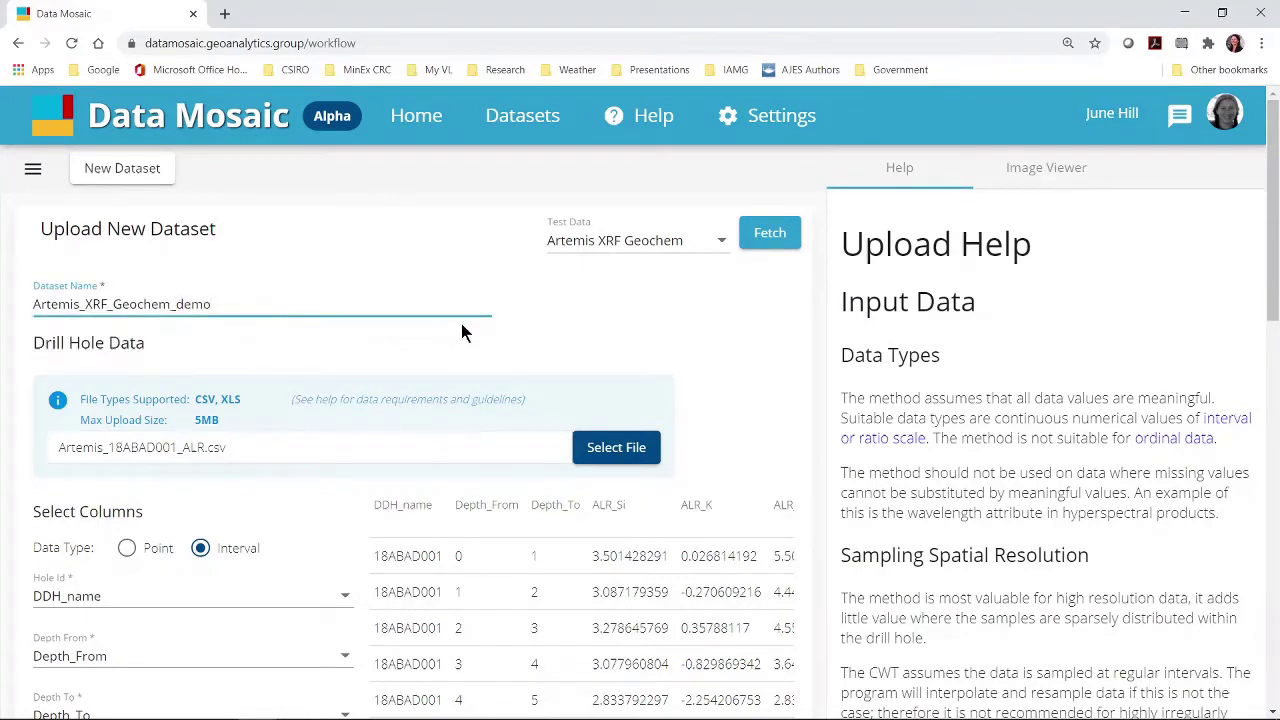
click(538, 329)
scroll(537, 327, down, 1)
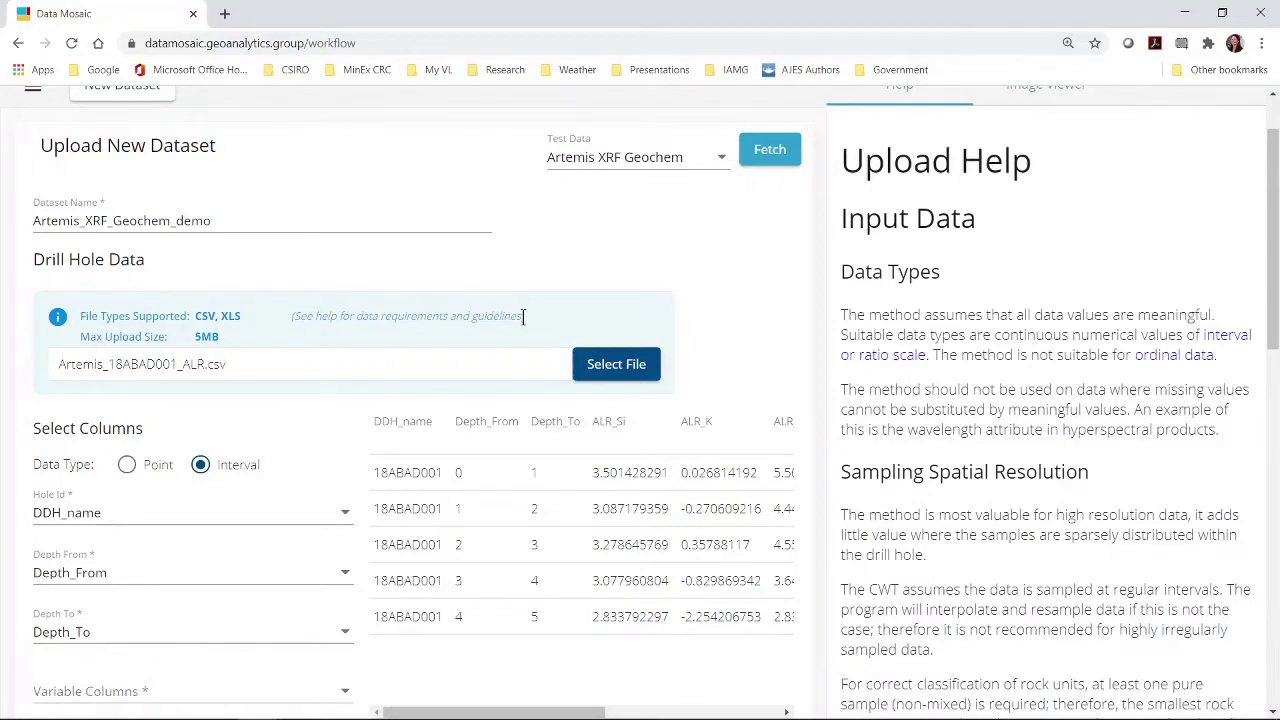
- Switch the data type of Artemis_18ABAD001_ALR.csv to Point, then back to Interval
scroll(522, 316, down, 1)
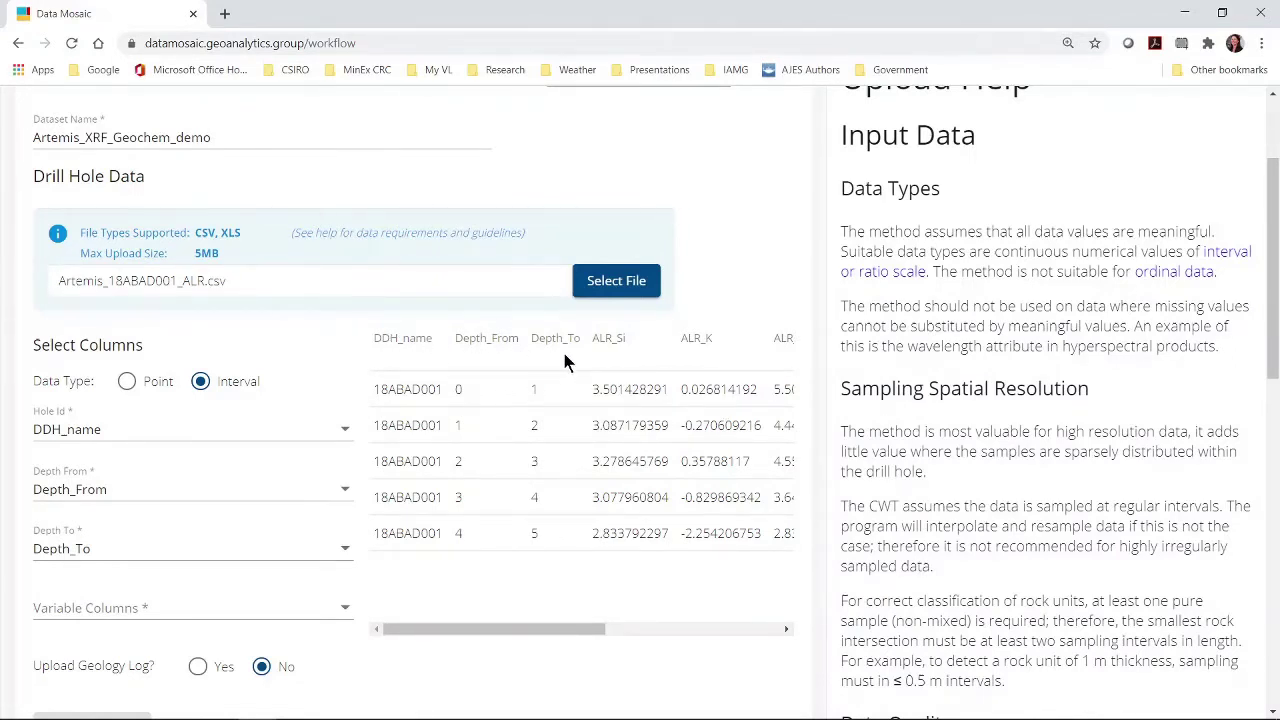
scroll(281, 400, down, 1)
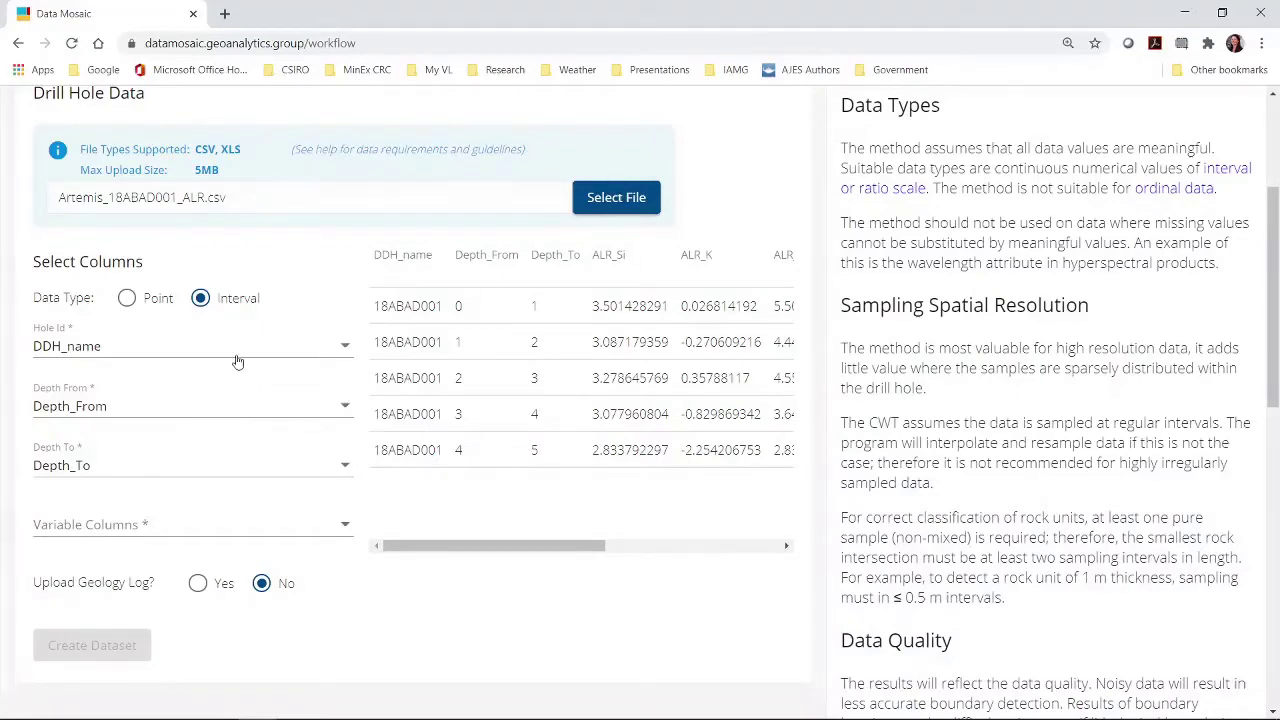
click(127, 298)
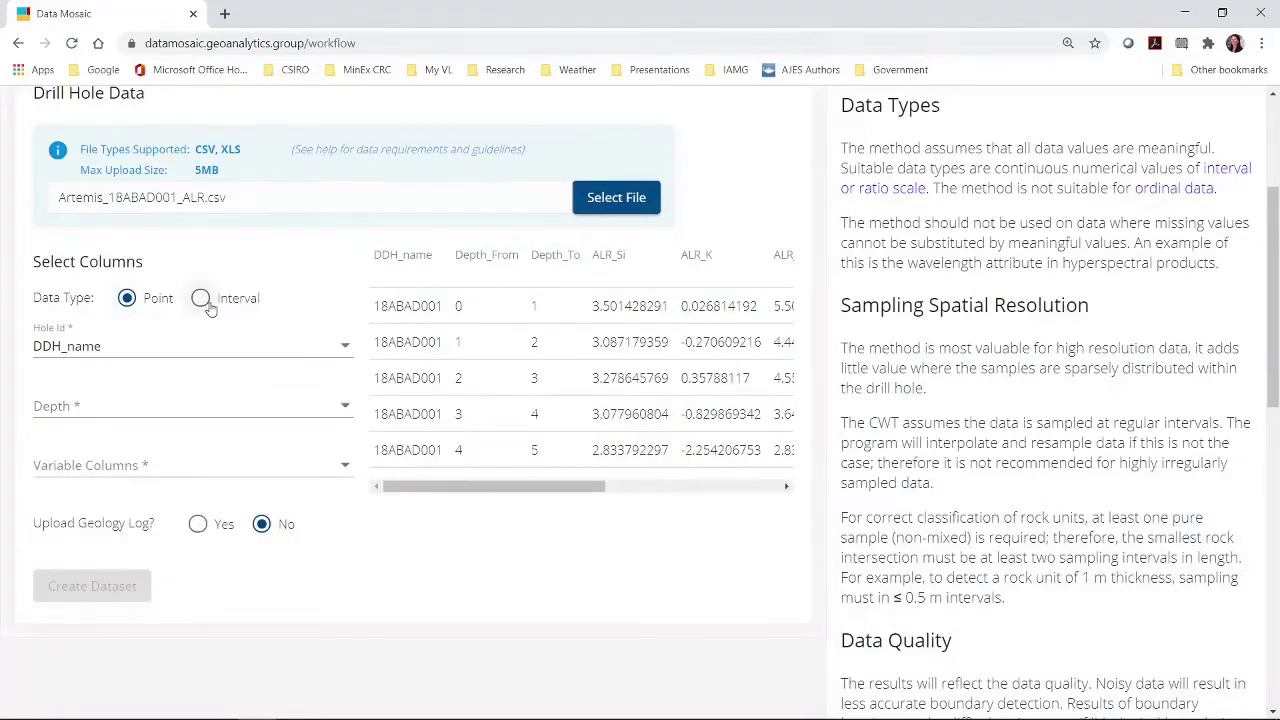
click(200, 298)
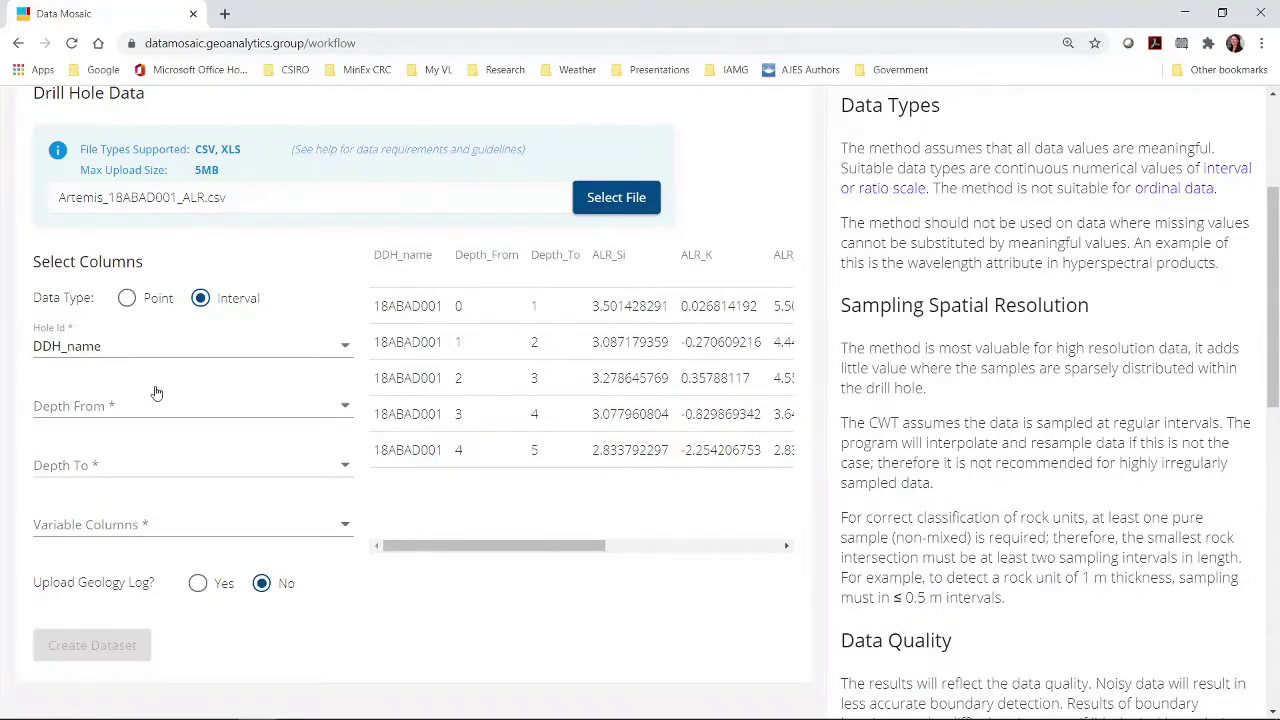
- Map the depth columns to Depth_From and Depth_To
click(183, 417)
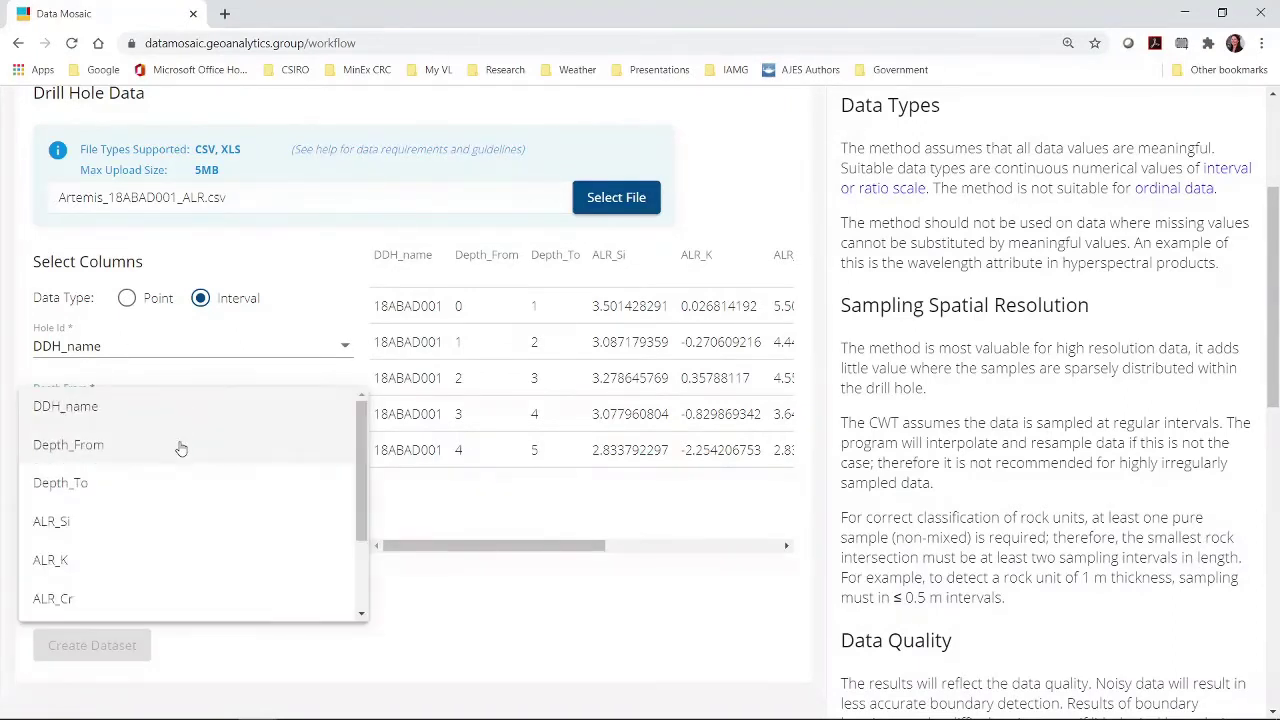
click(181, 446)
click(175, 468)
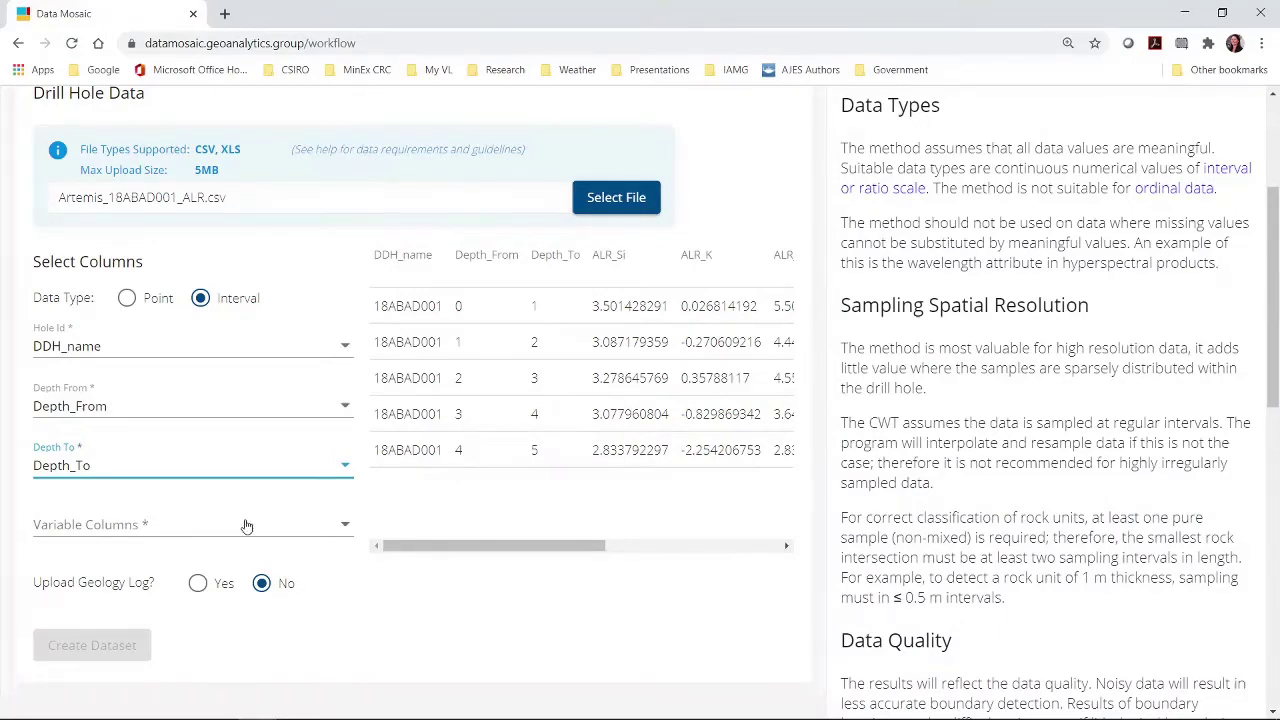
- Select ALR_Zr, ALR_Sr, ALR_Rb, ALR_Cr, ALR_K and ALR_Si as variable columns
click(344, 528)
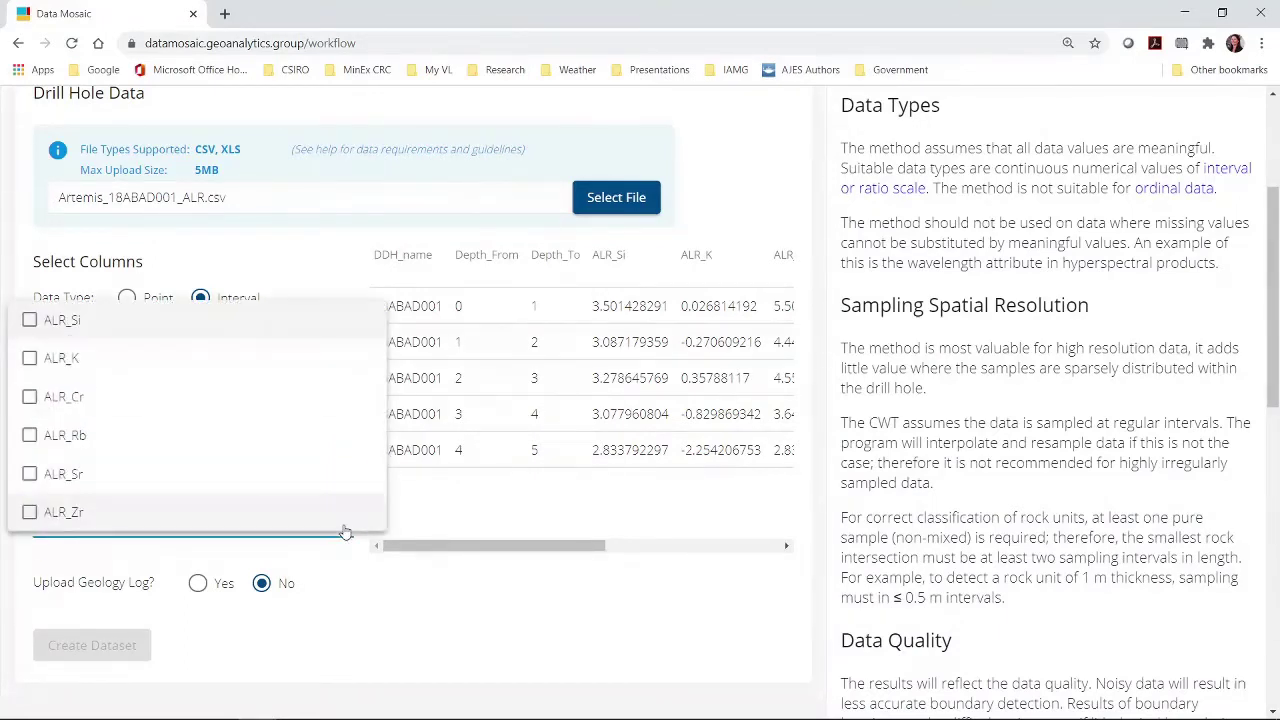
click(31, 514)
click(29, 474)
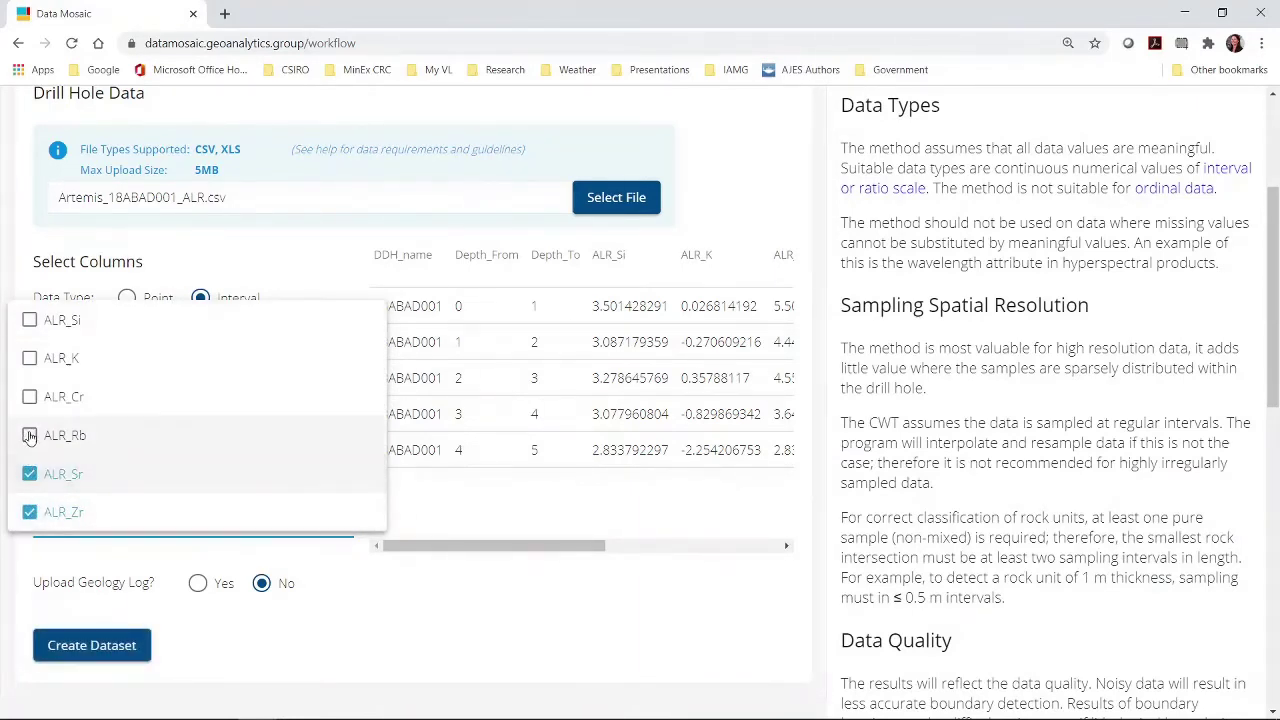
click(30, 435)
click(30, 396)
click(30, 358)
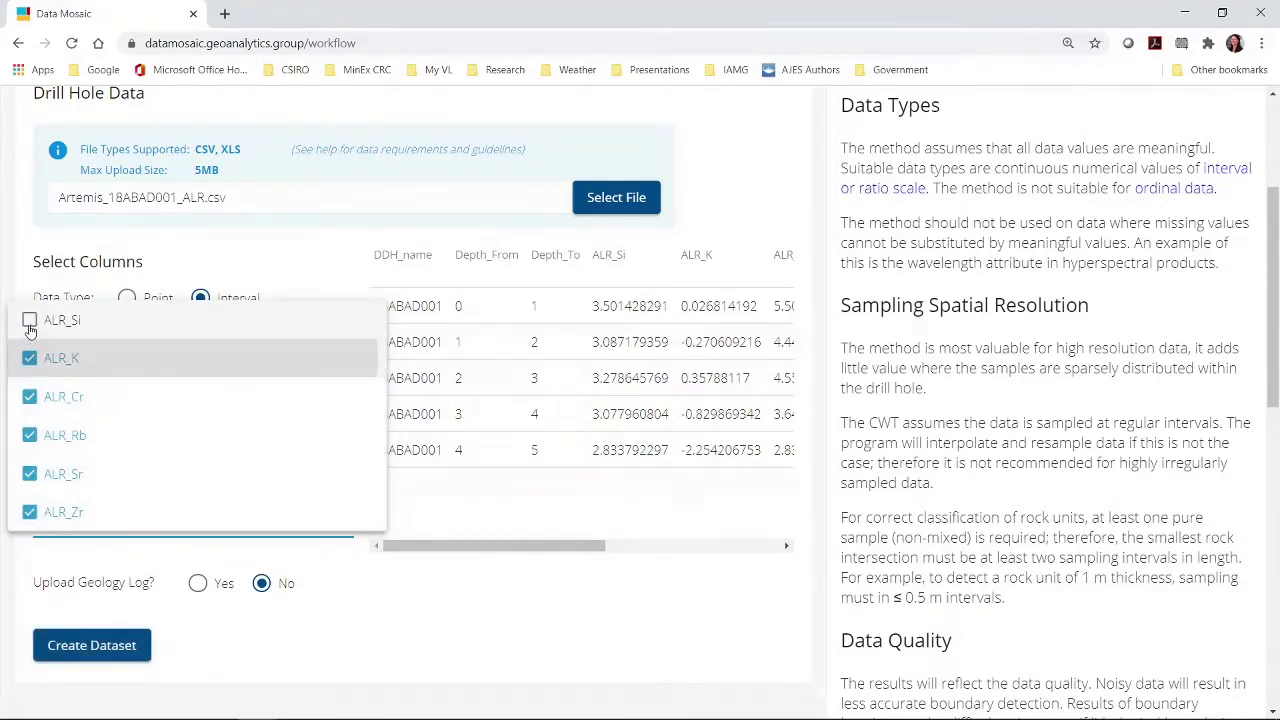
click(30, 322)
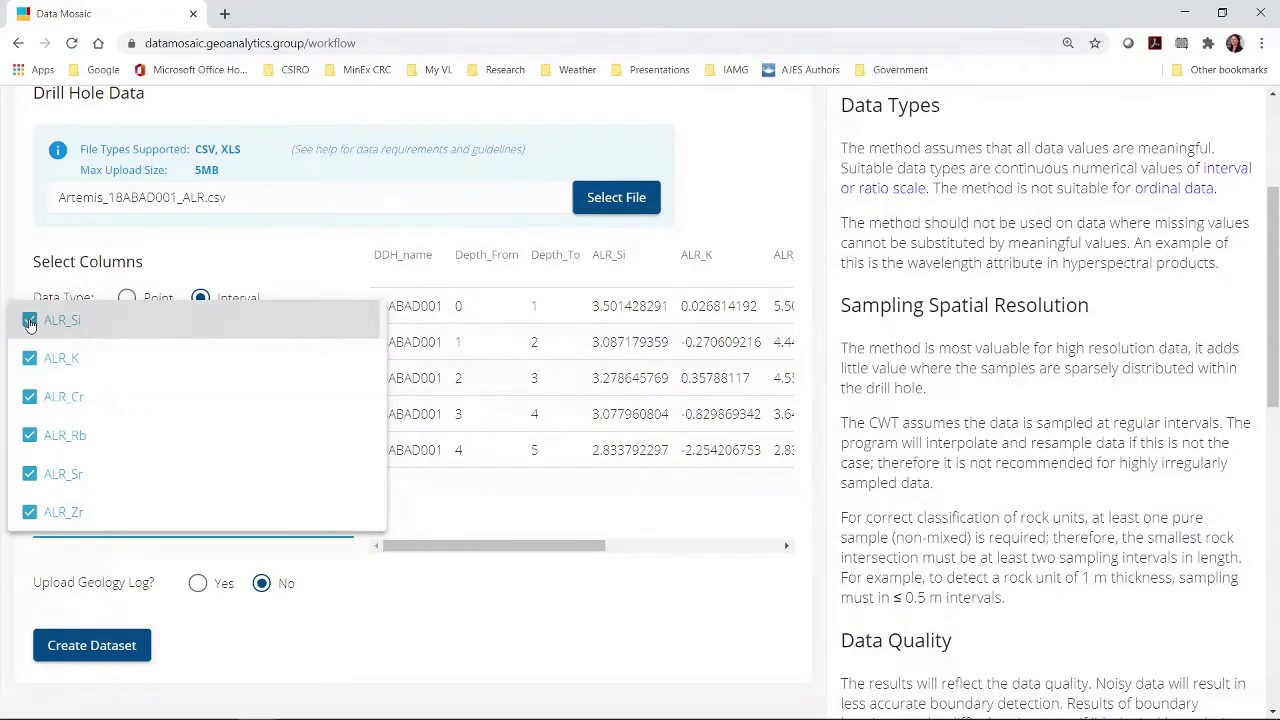
click(371, 576)
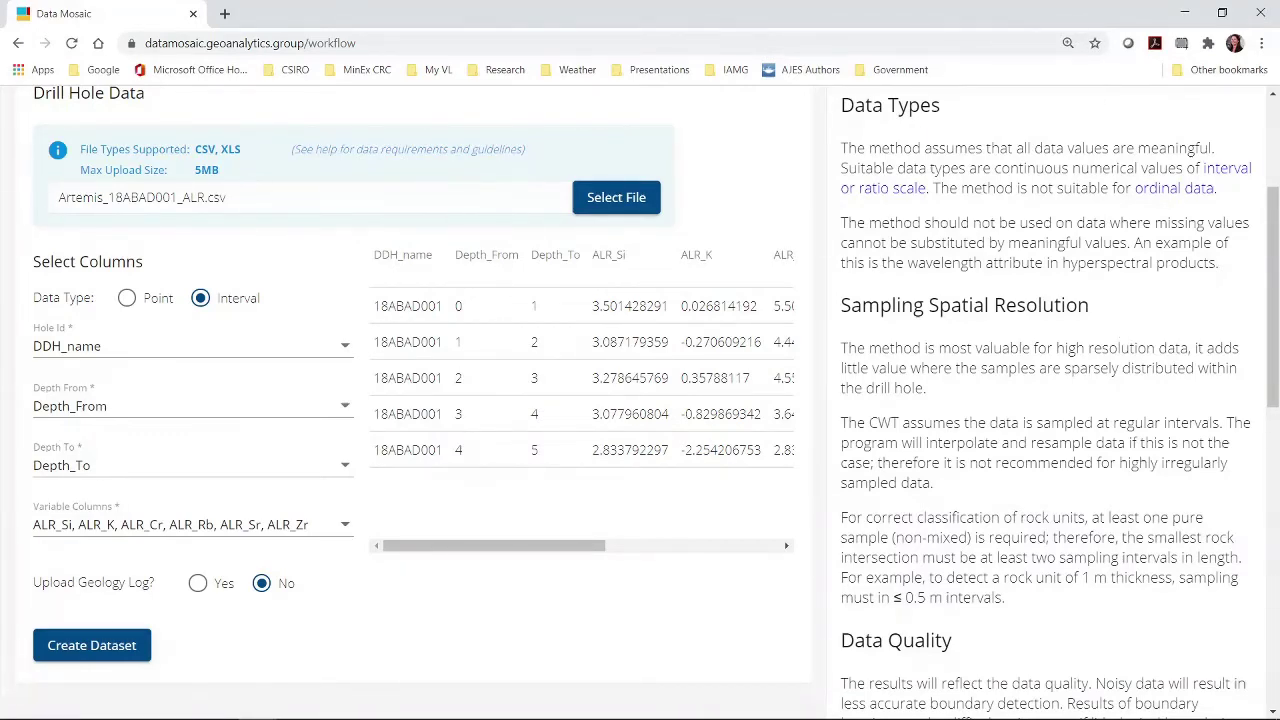
scroll(640, 400, up, 3)
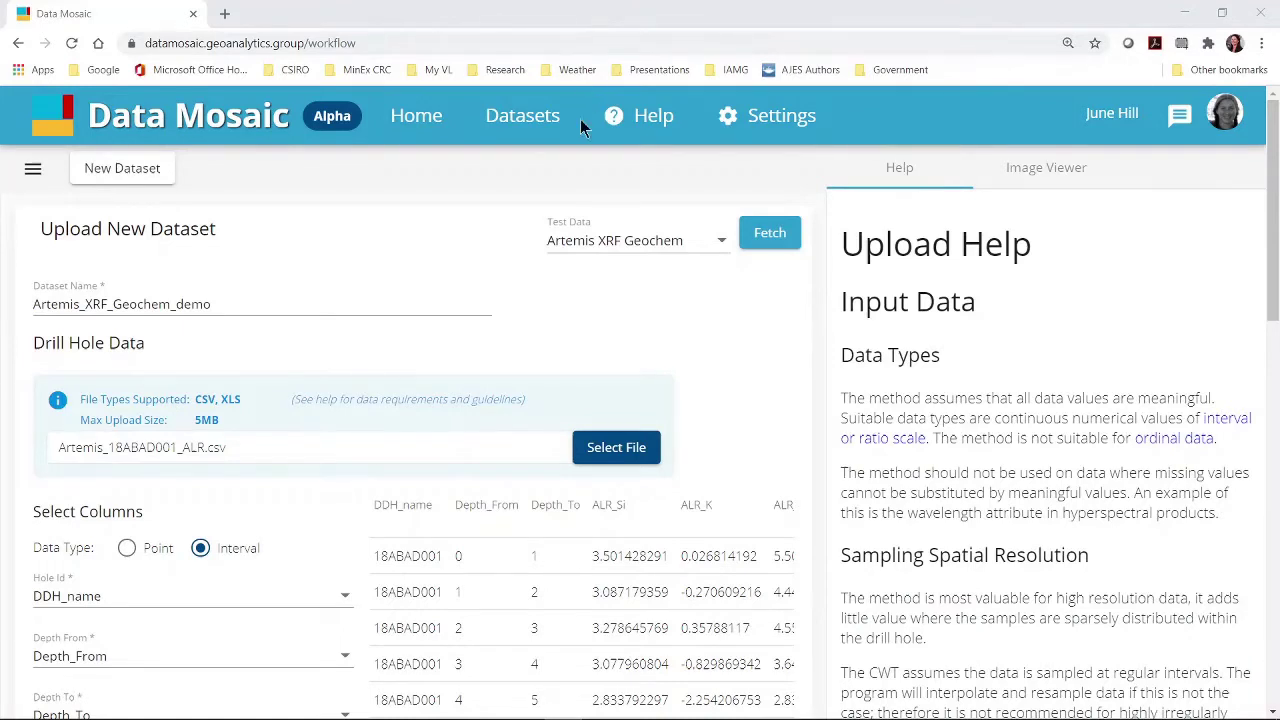
- Fetch the IAGO1 1 Var test dataset into the upload form
click(713, 252)
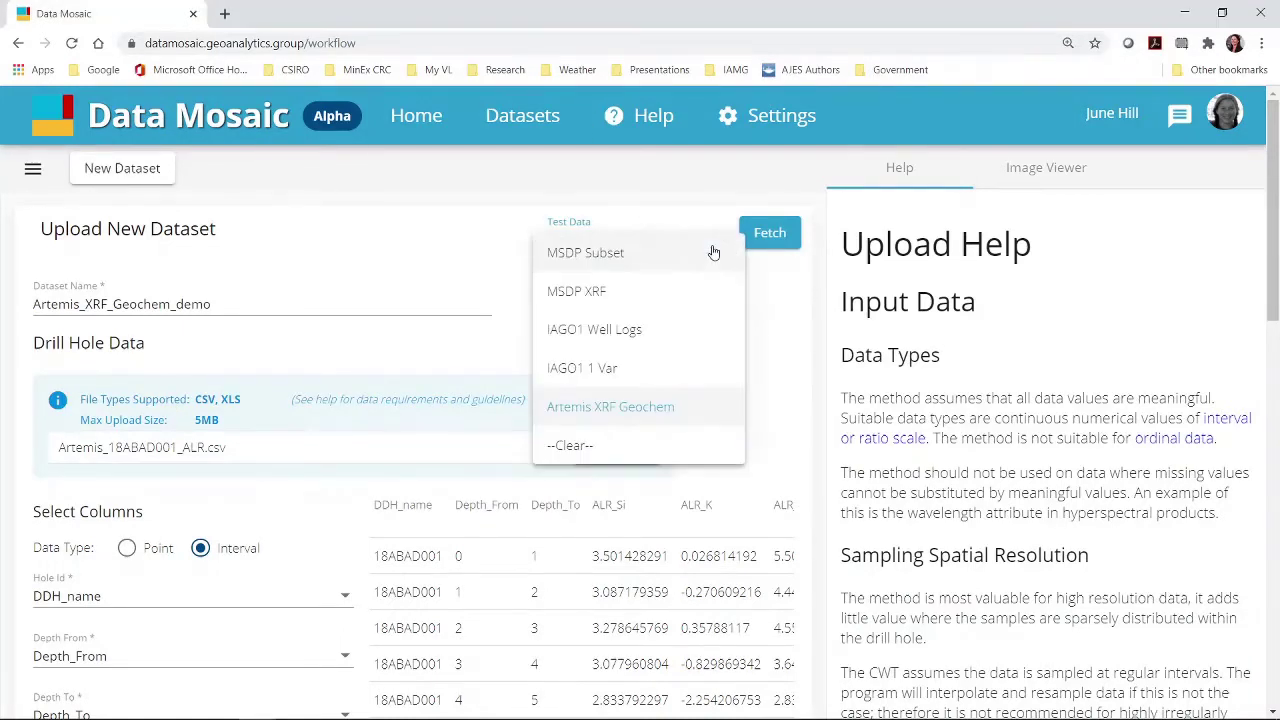
click(648, 370)
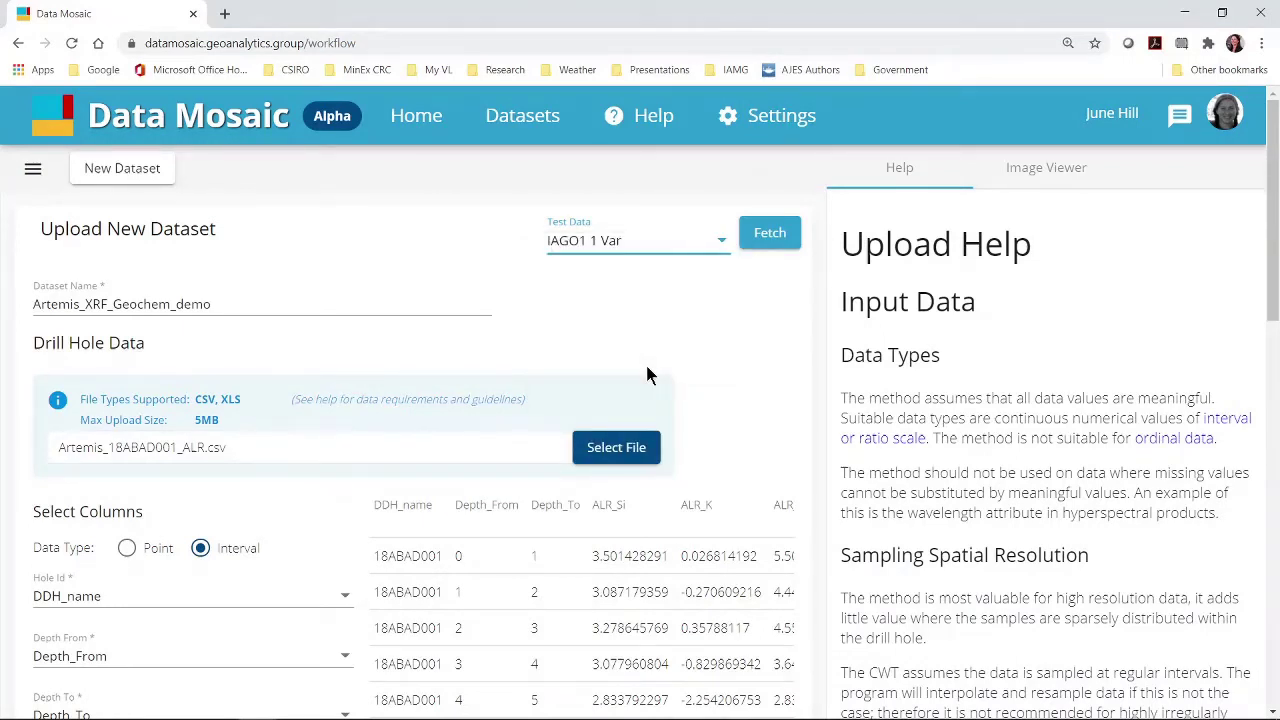
click(765, 240)
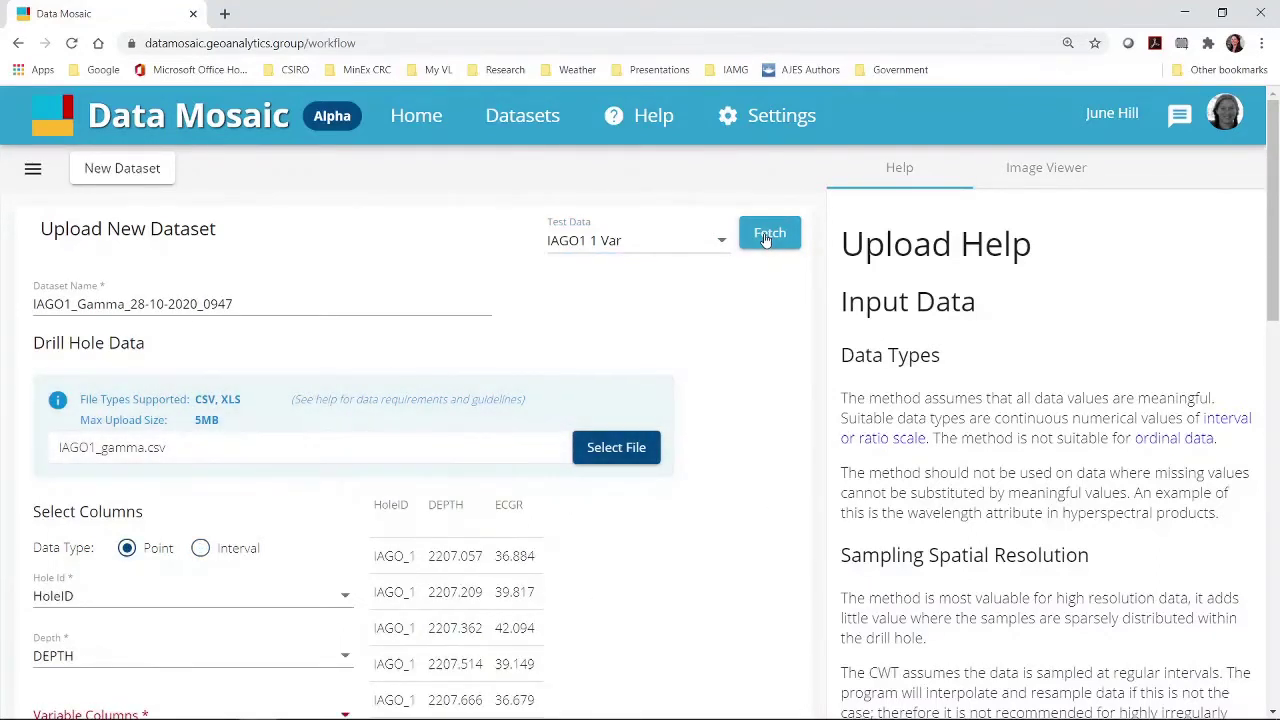
- Replace the 28-10-2020_0947 part of the dataset name with 'another demo'
click(255, 303)
drag(255, 303, 131, 303)
text(another de)
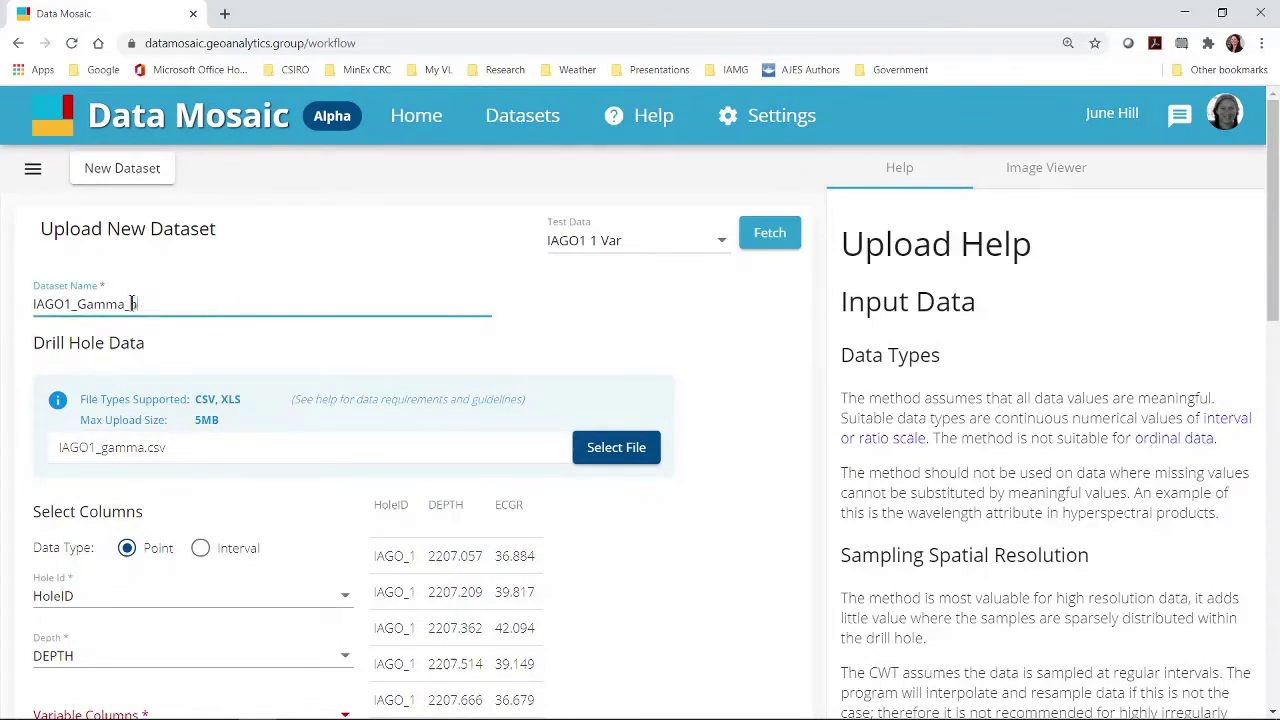
text(mo)
click(515, 340)
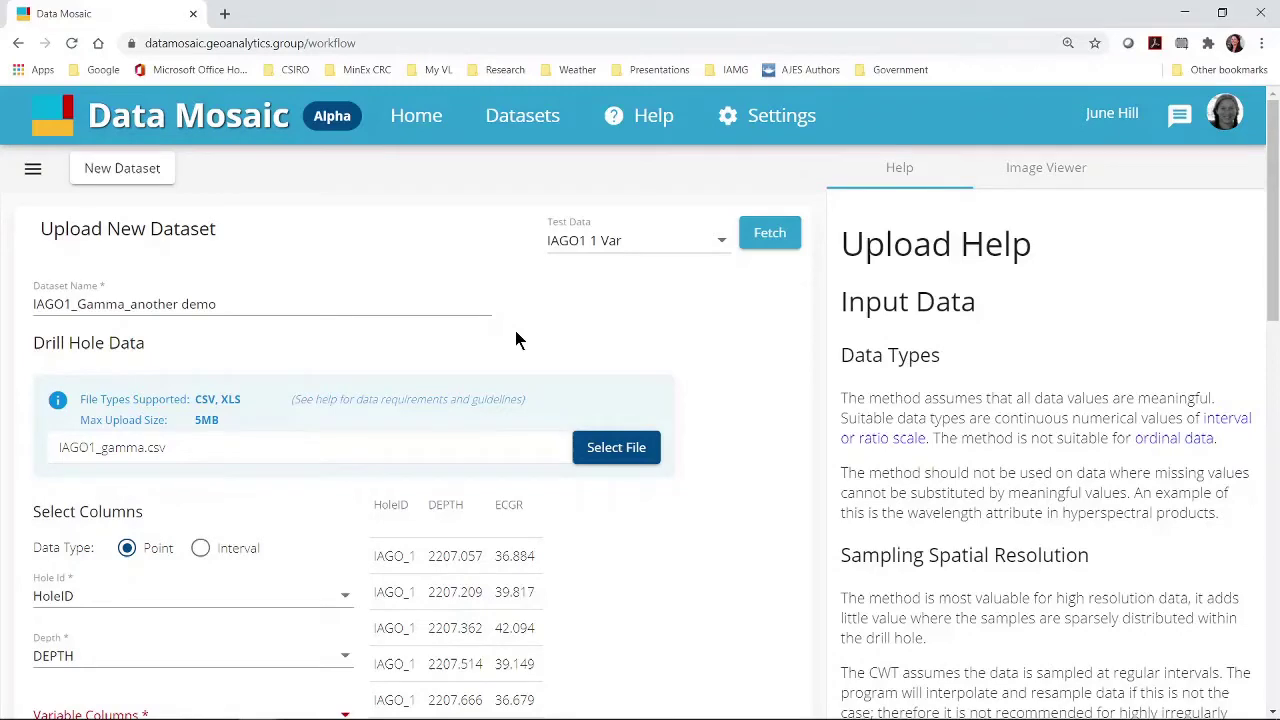
scroll(517, 338, down, 1)
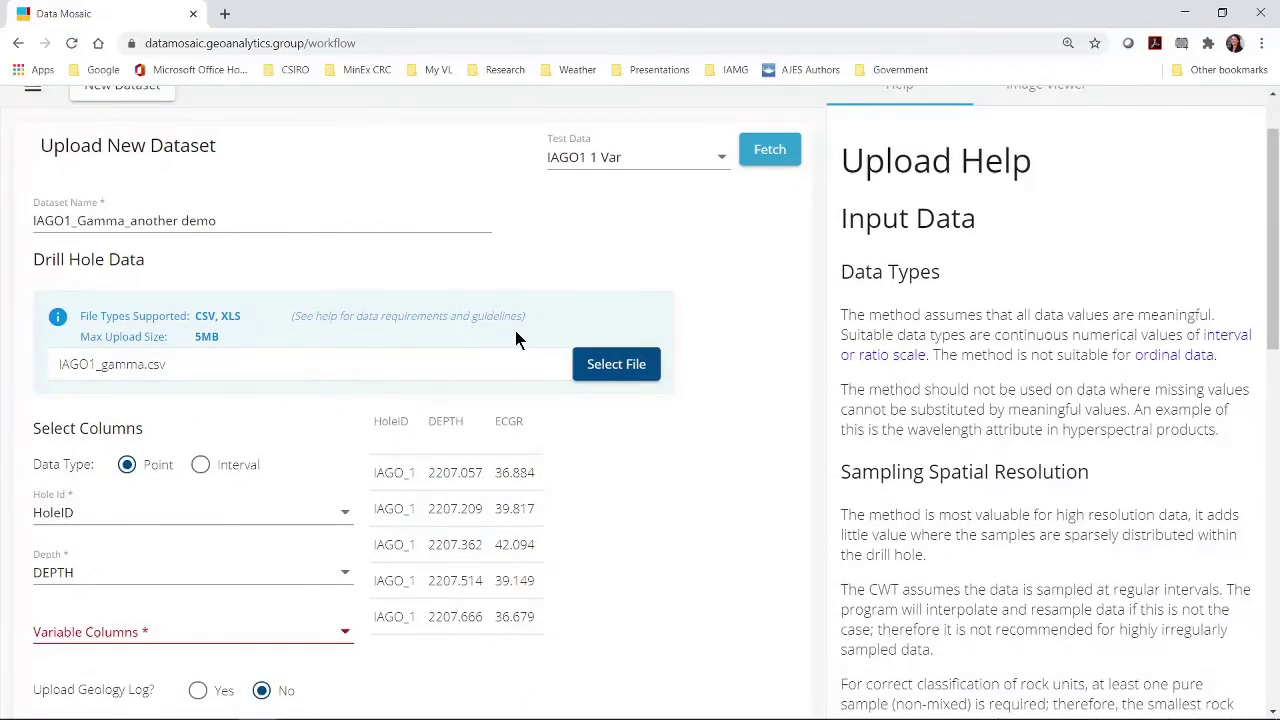
- Choose ECGR as the variable column for the IAGO1 gamma point data
scroll(516, 335, down, 1)
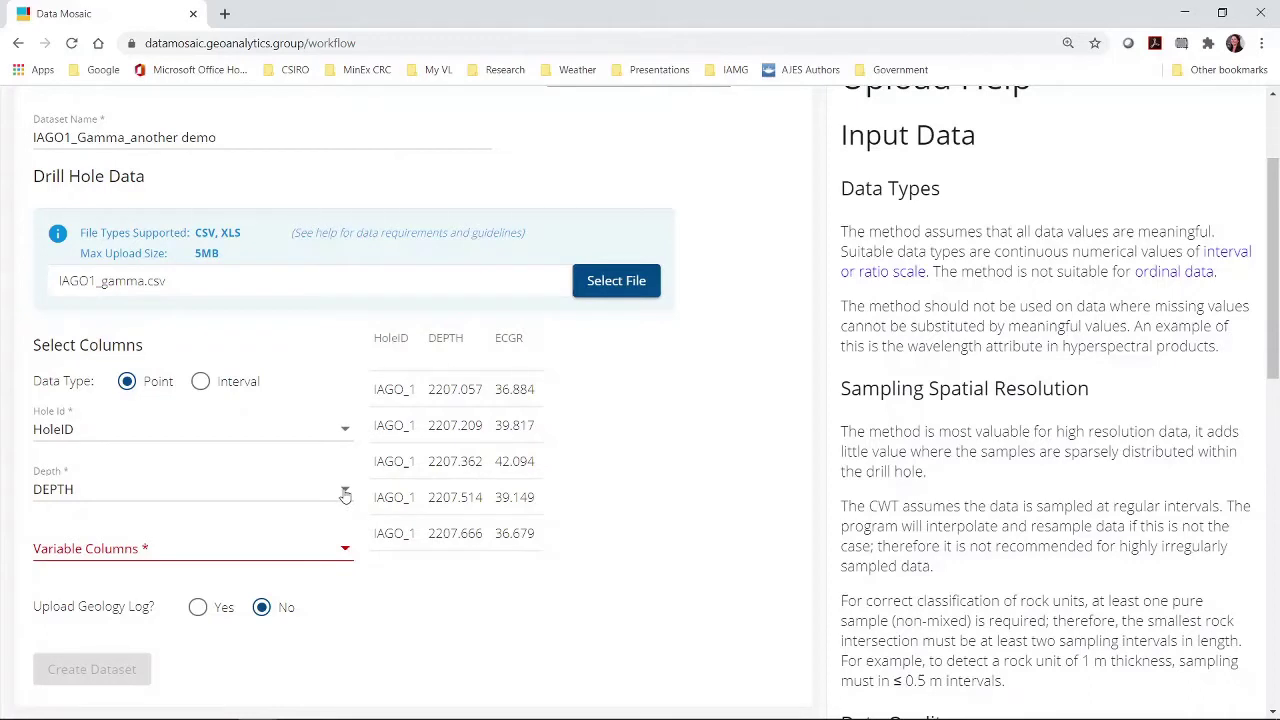
click(344, 549)
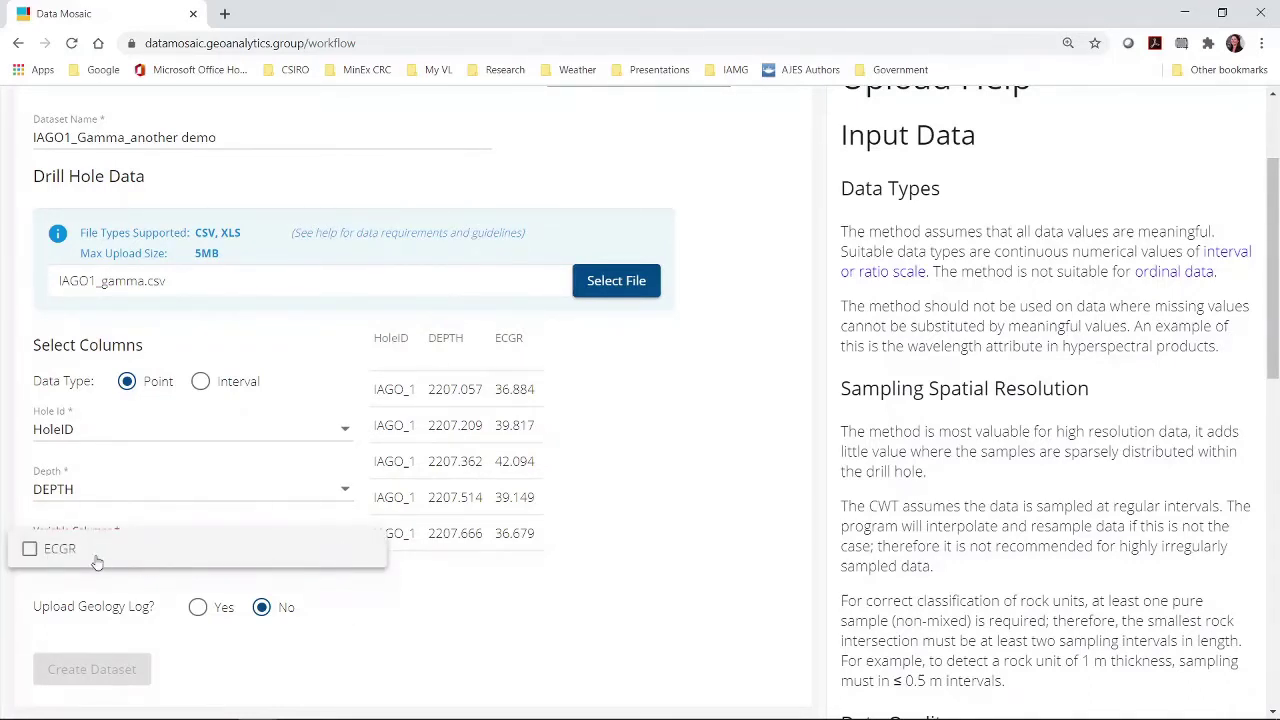
click(40, 553)
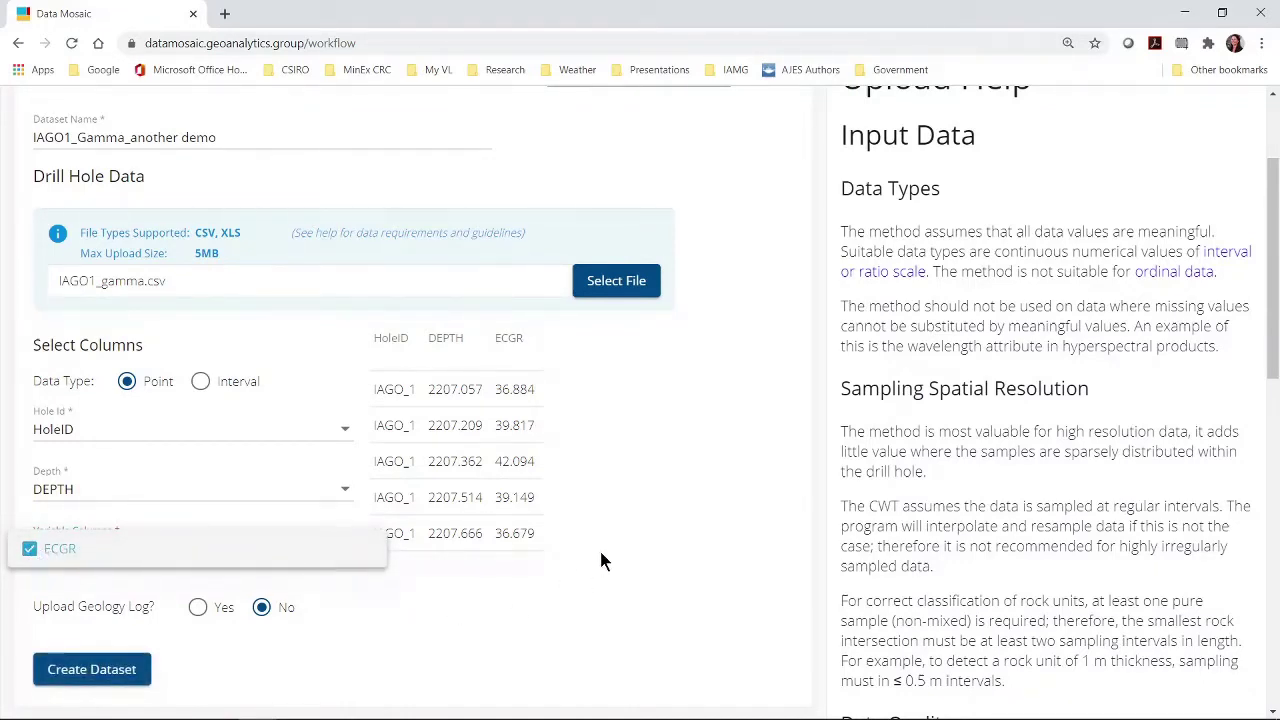
click(374, 593)
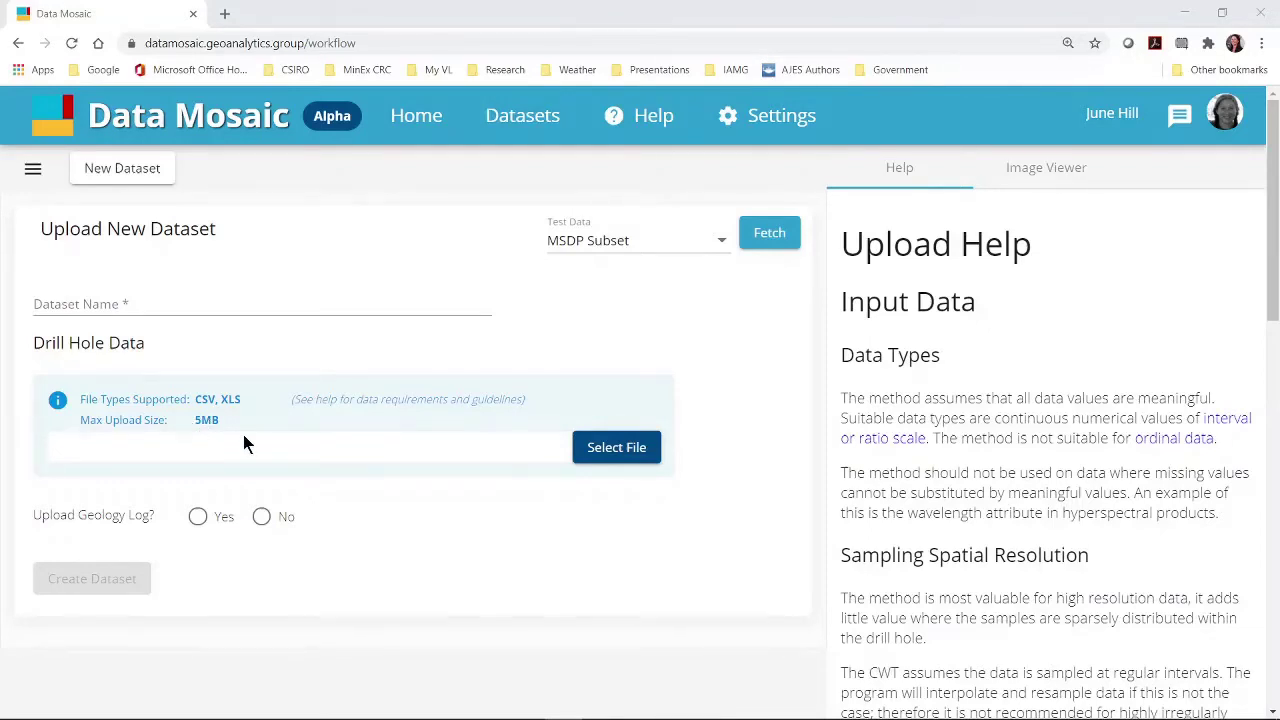
- Browse for a drill hole data file in the Video_Tutorials_2020 folder
click(616, 448)
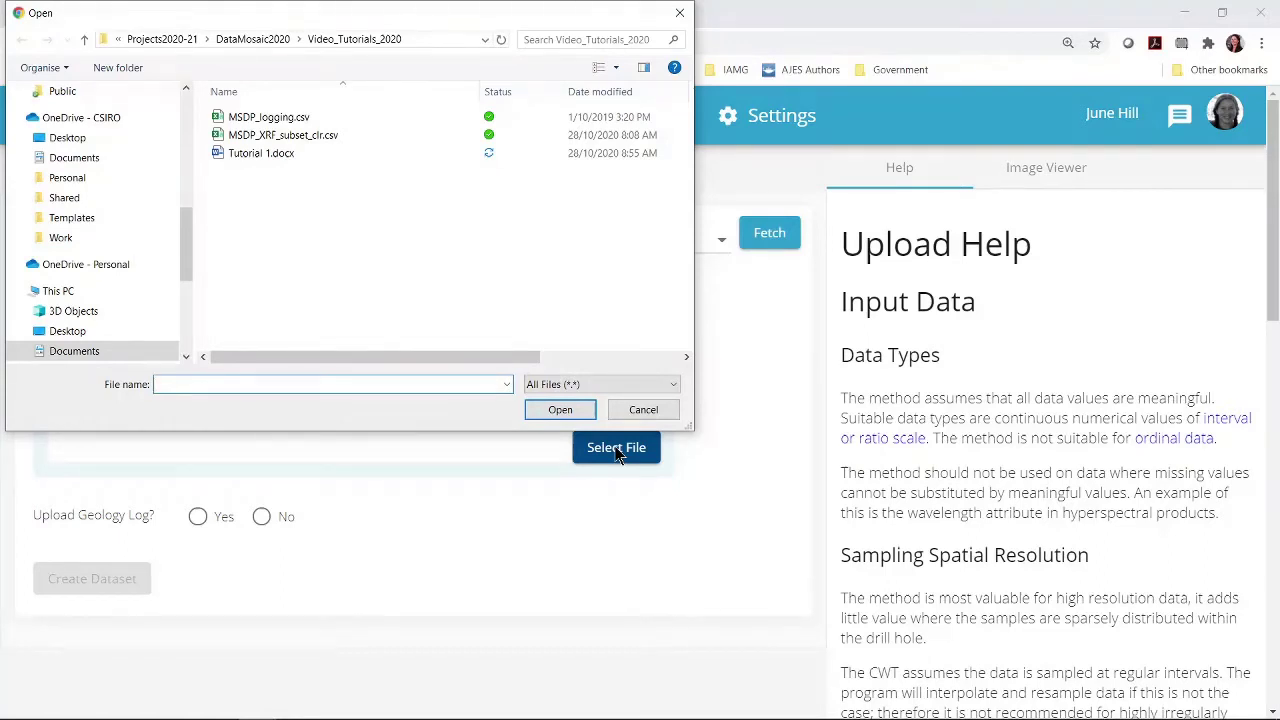
- Upload MSDP_XRF_subset_clr.csv as drill hole data and review its interval column preview
click(293, 140)
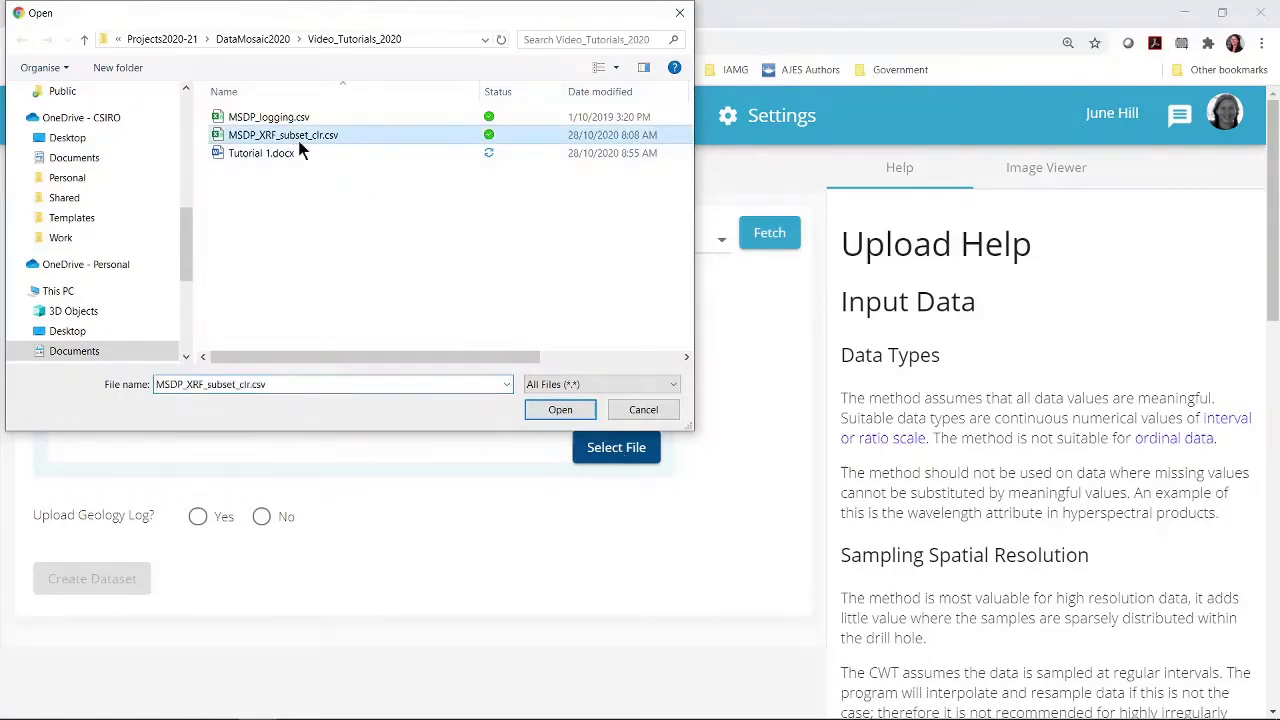
click(560, 410)
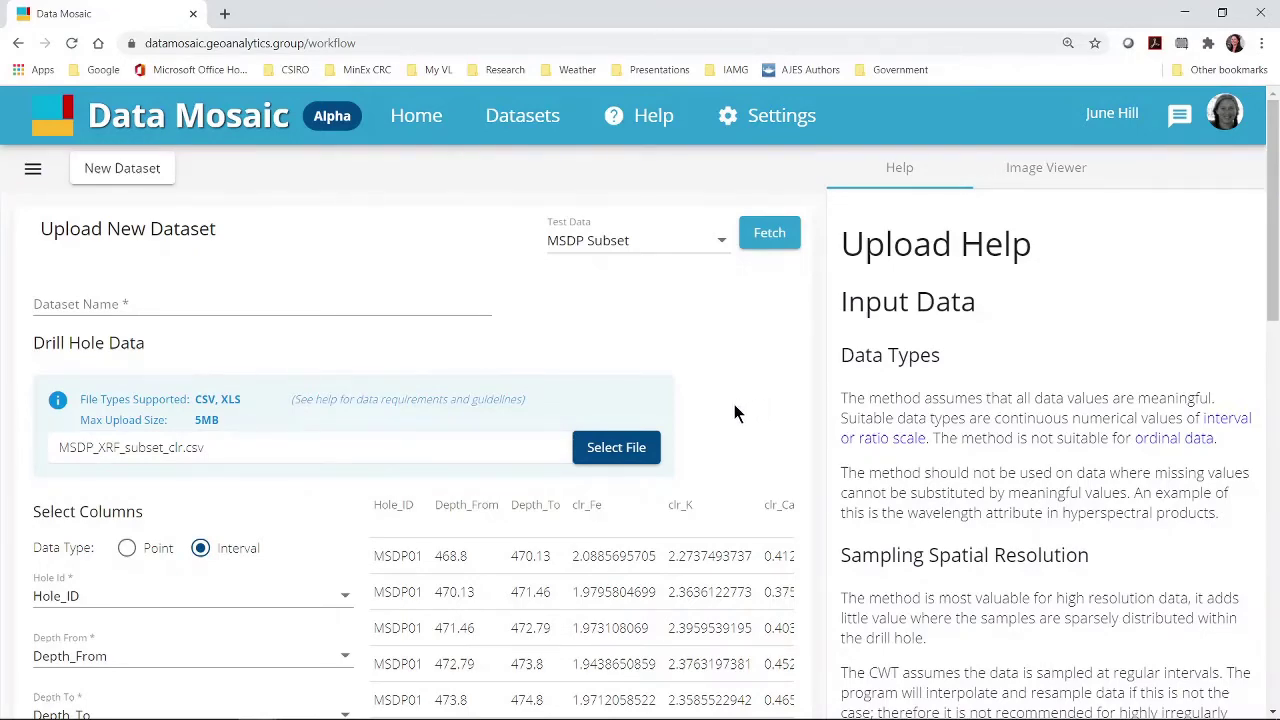
scroll(735, 413, down, 2)
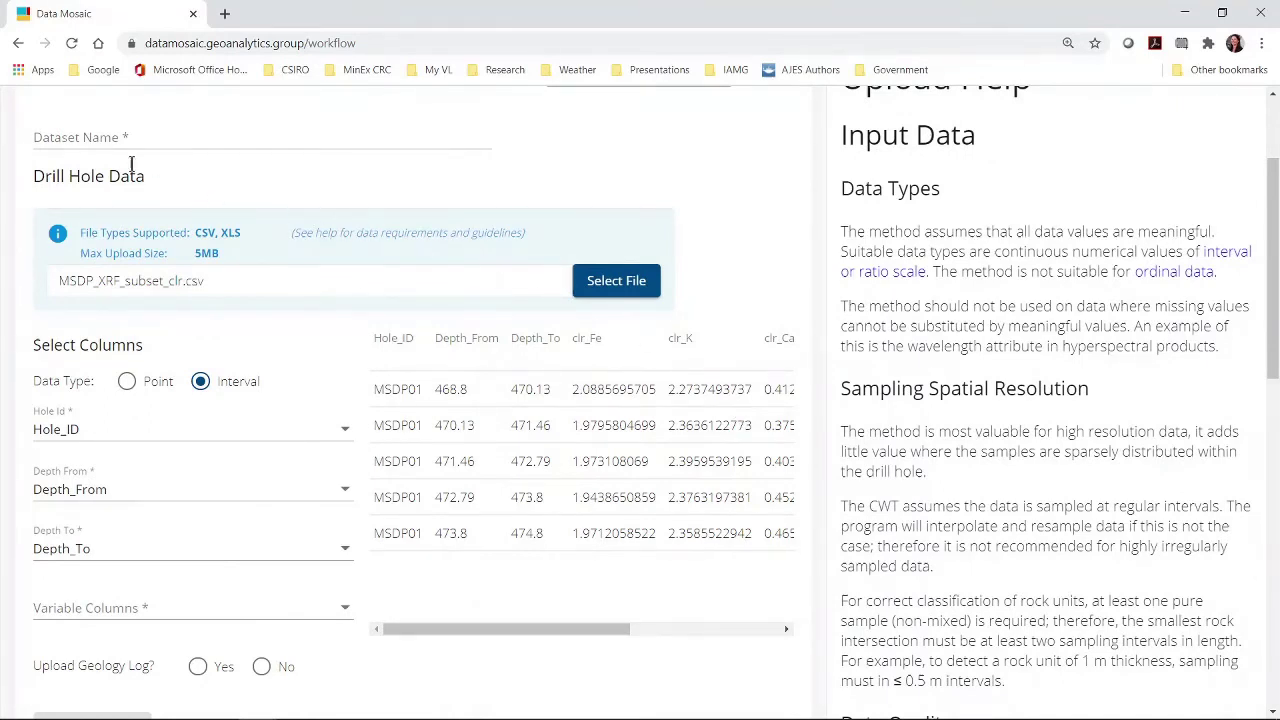
- Enter 'MSDP tutorial' as the dataset name by picking it from the MSDP autofill suggestions
click(97, 136)
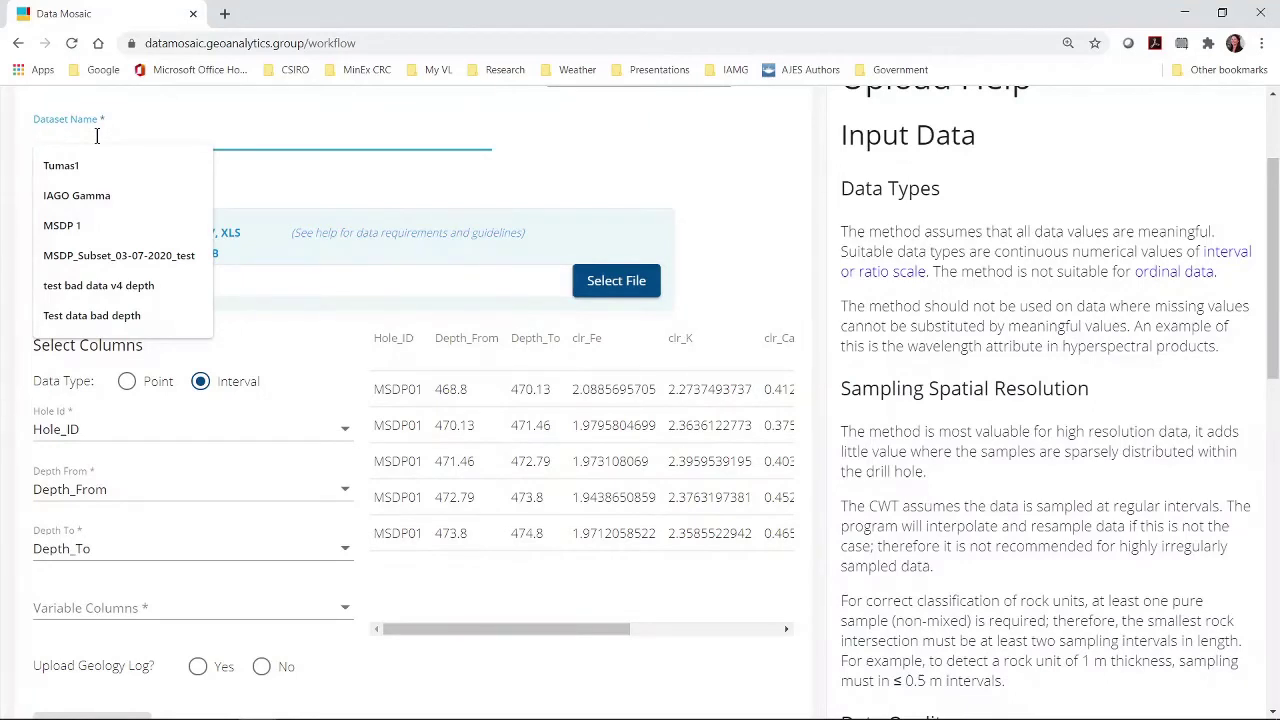
text(MSDP)
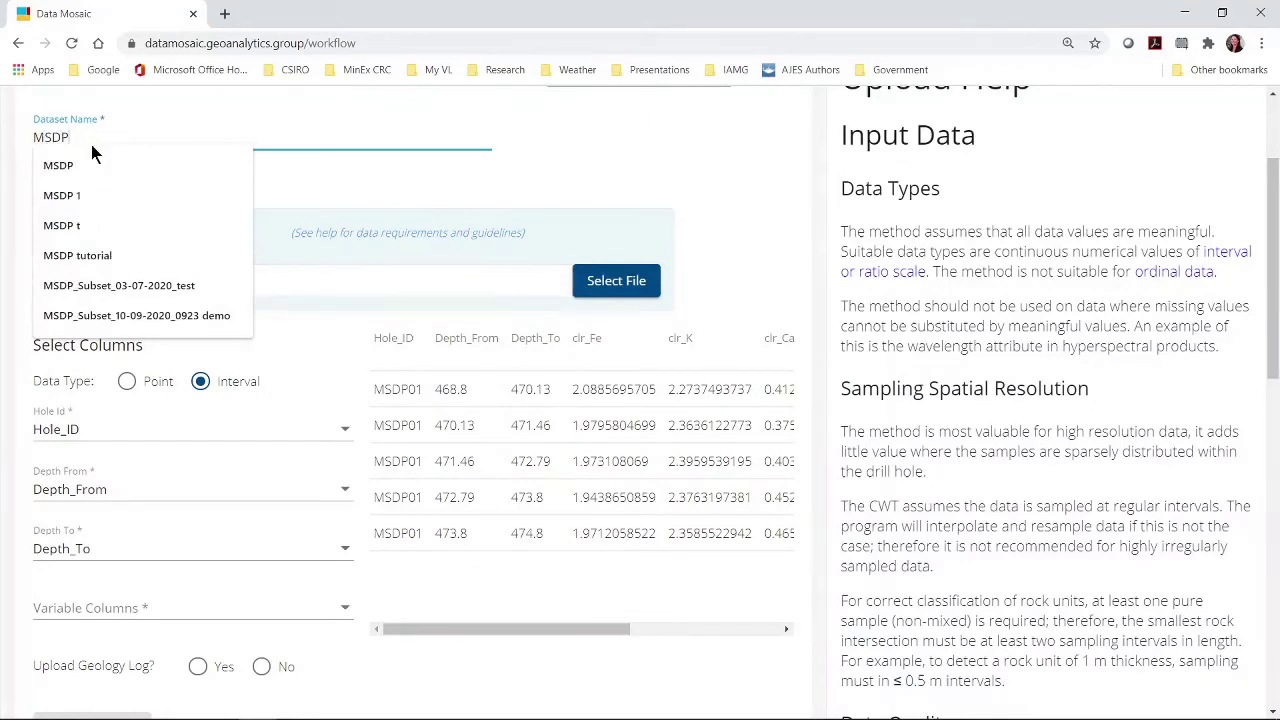
click(84, 255)
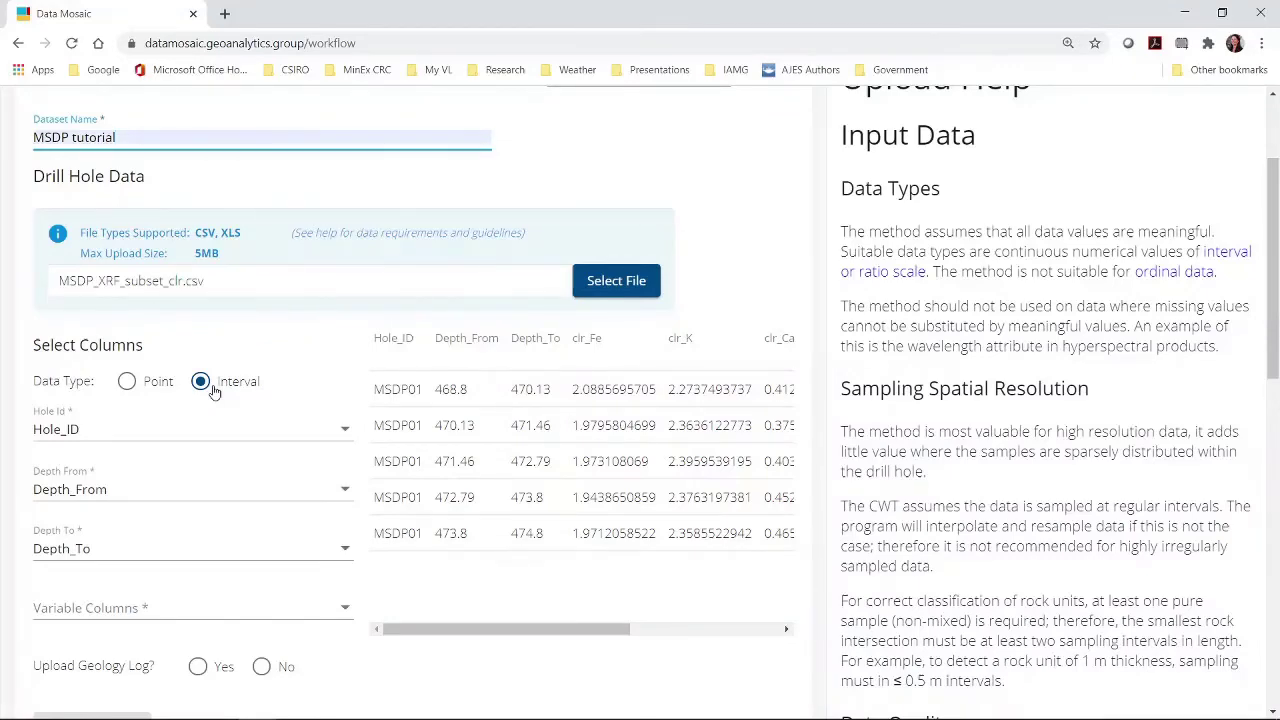
scroll(213, 392, down, 1)
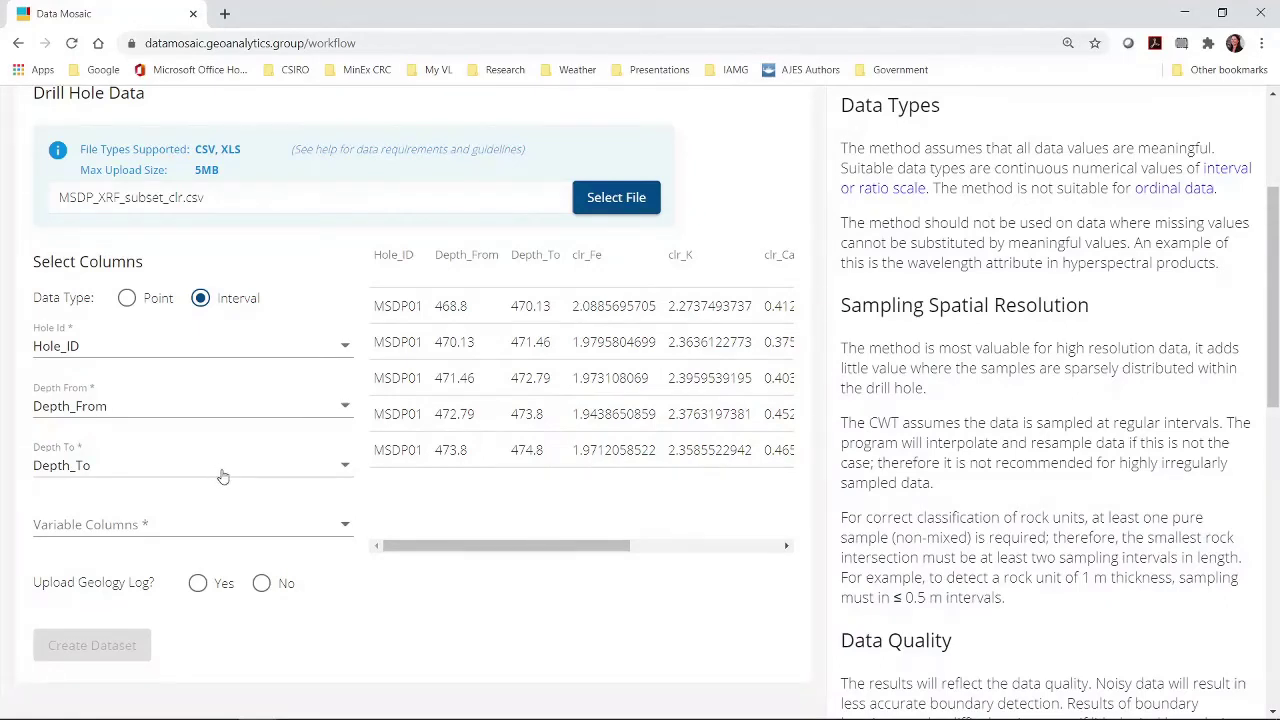
- Choose clr_Ti and clr_Nb as variable columns and set geology log upload to Yes
click(343, 527)
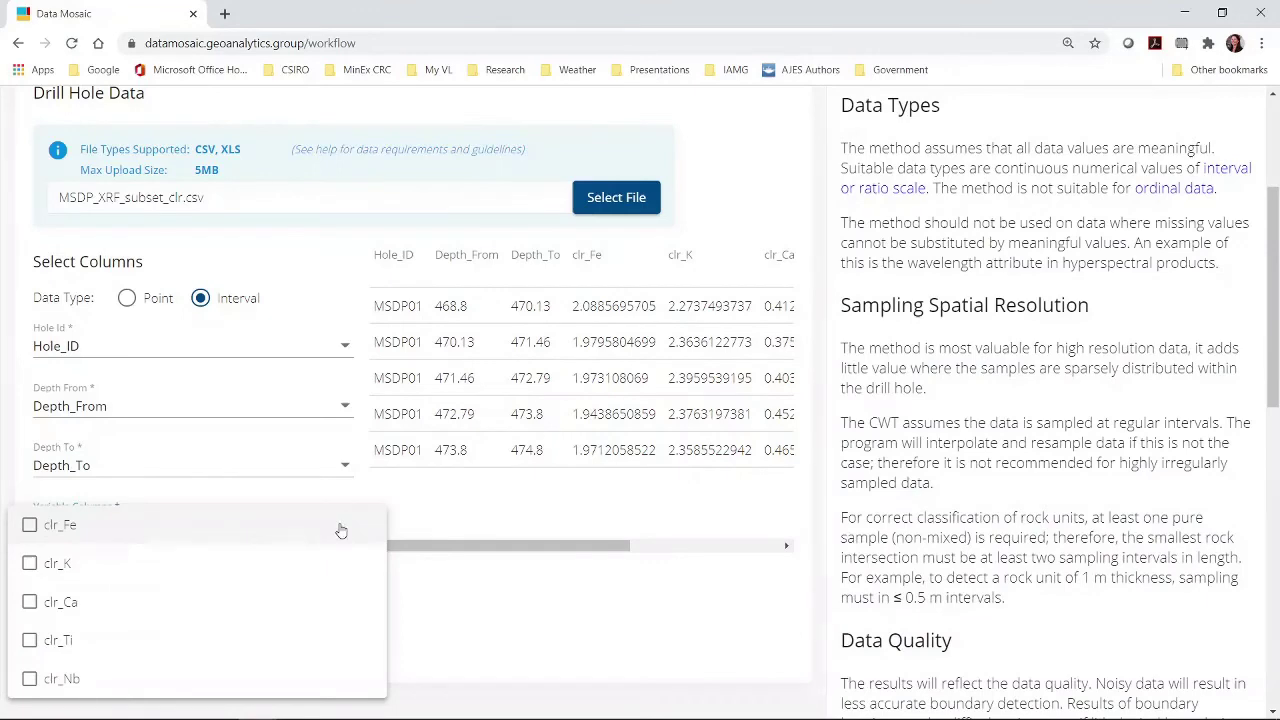
scroll(250, 550, down, 1)
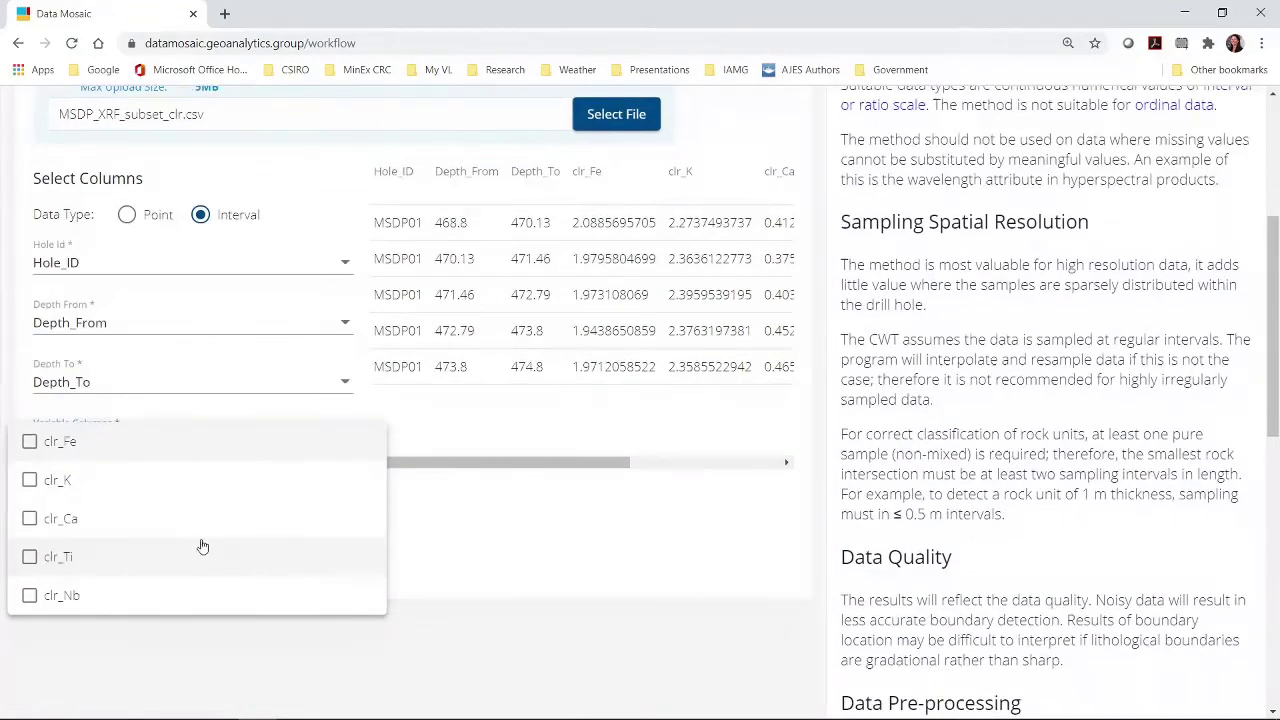
click(135, 558)
click(138, 596)
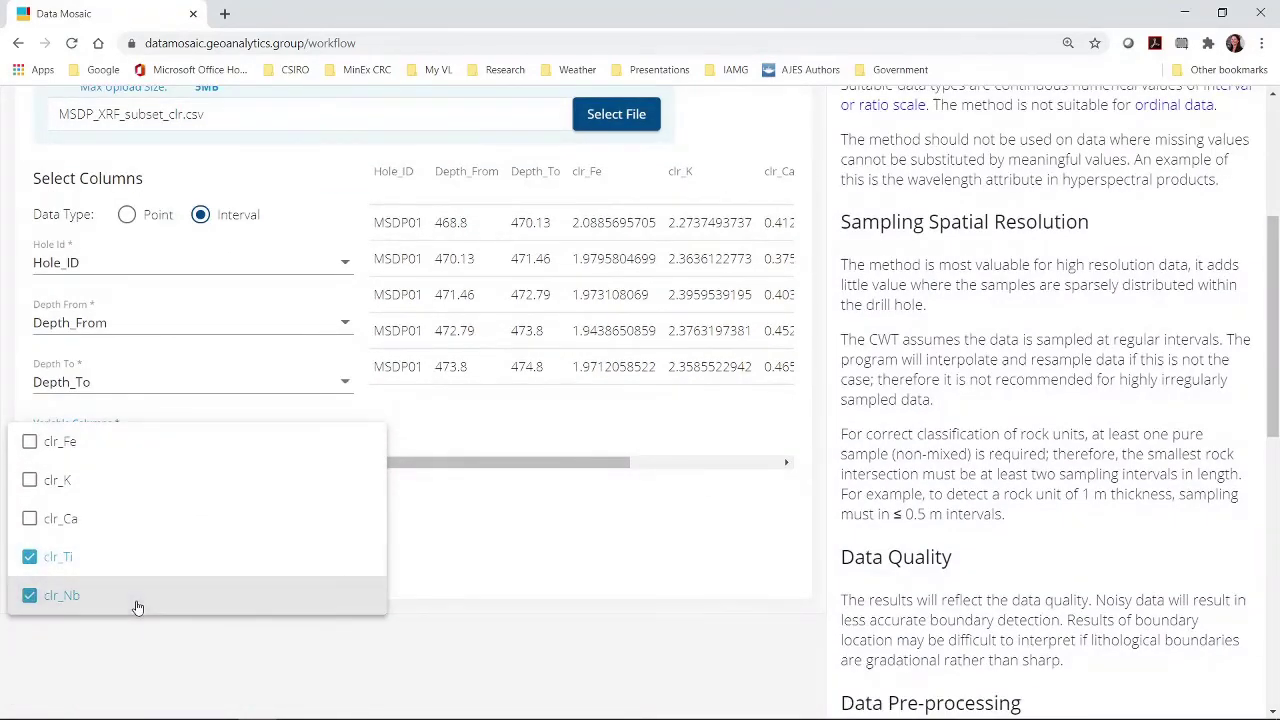
click(456, 528)
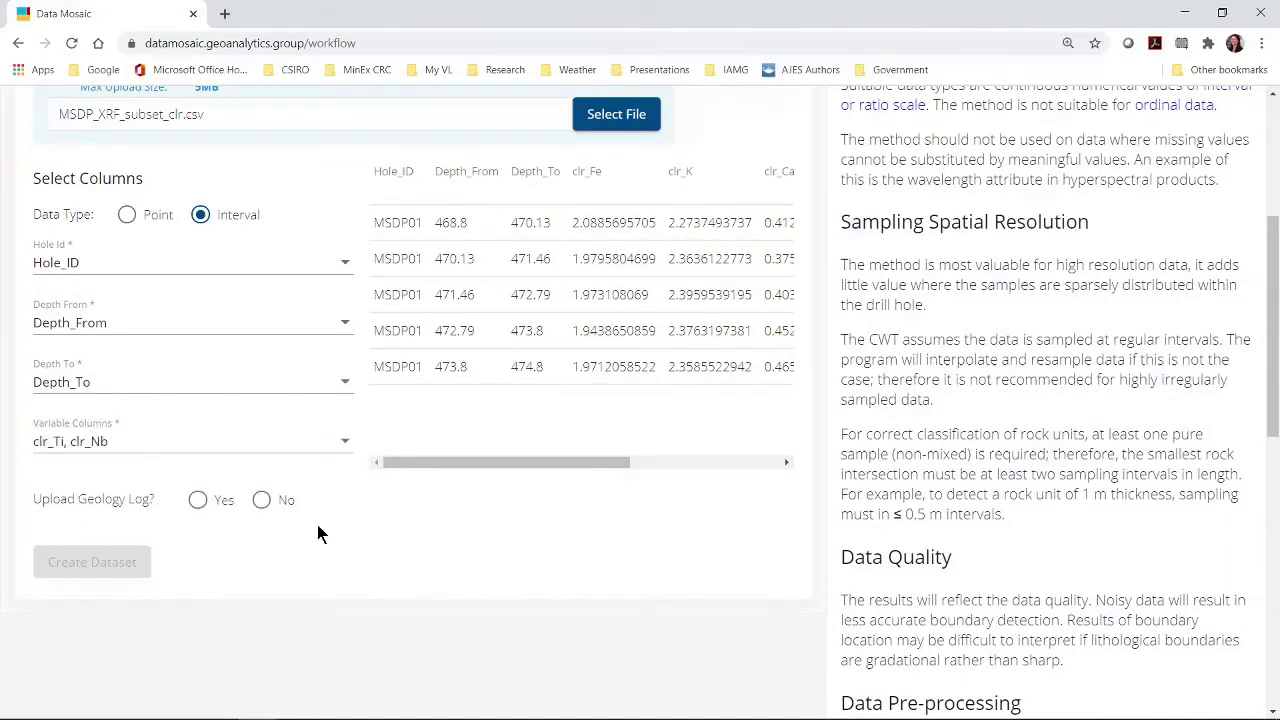
click(197, 502)
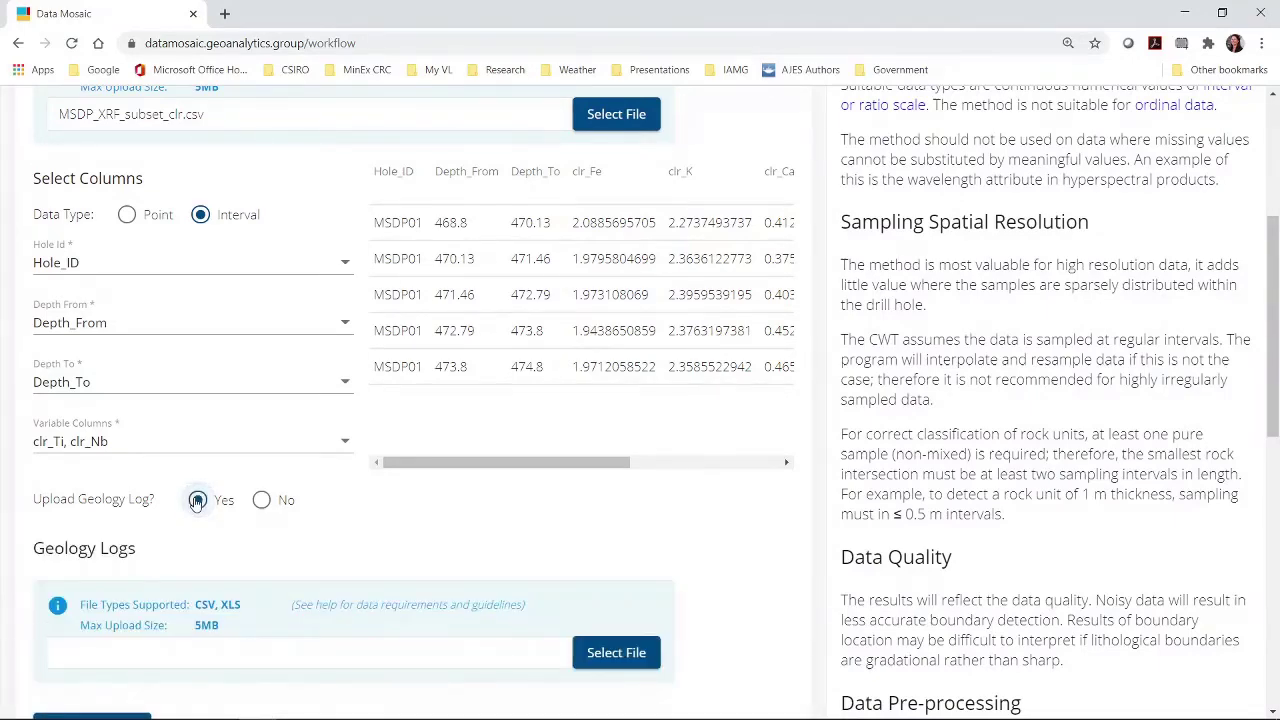
- Upload MSDP_logging.csv as the geology log with Hole ID, From, To and Lithology (Major) mapped
scroll(358, 524, down, 3)
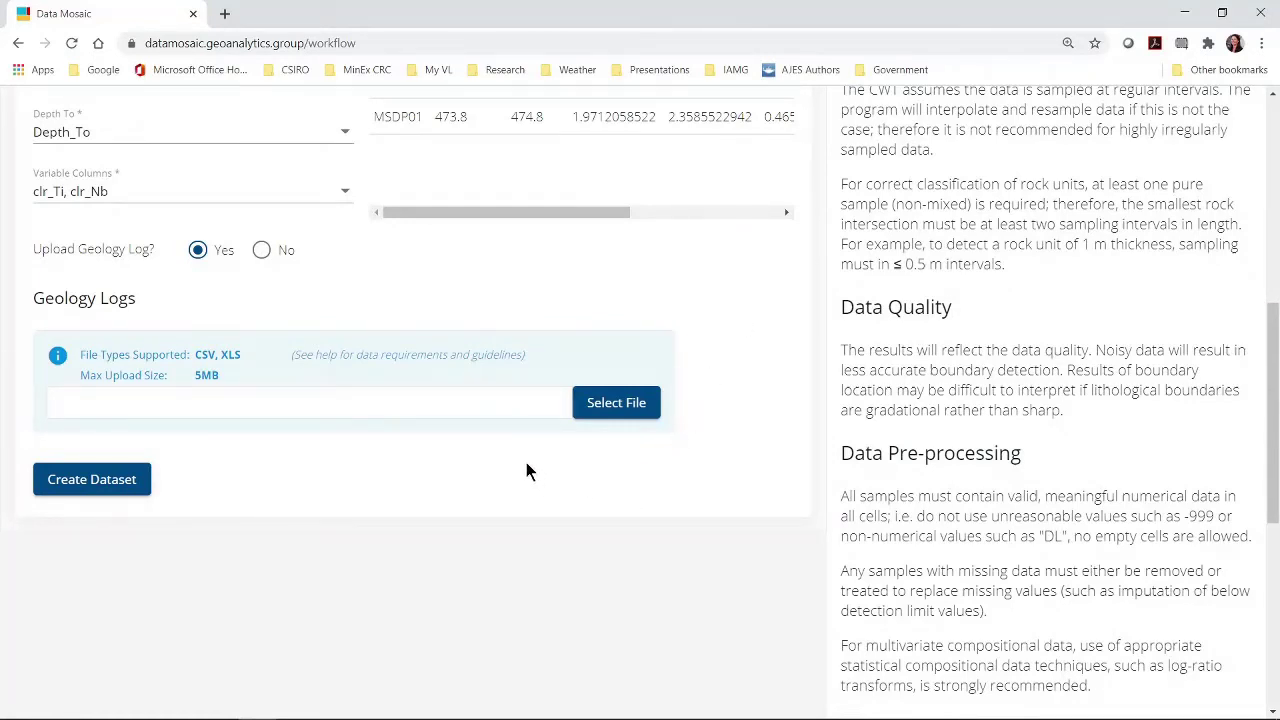
click(603, 410)
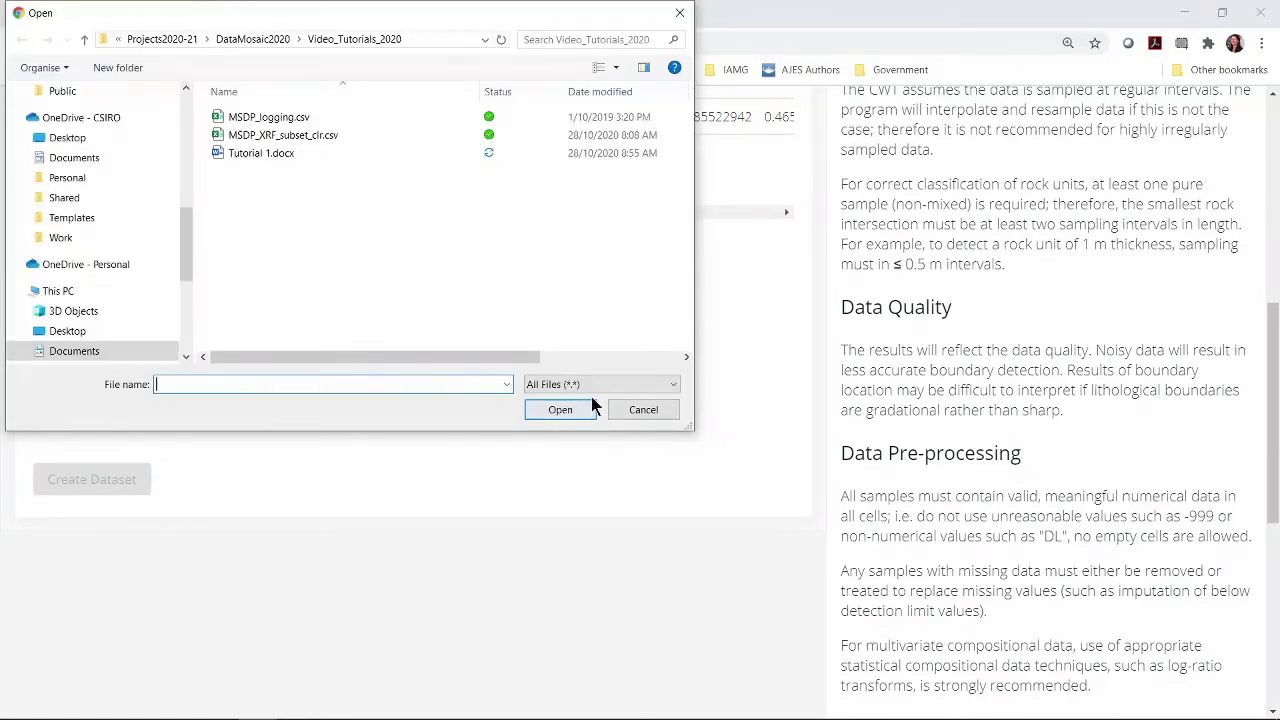
click(287, 117)
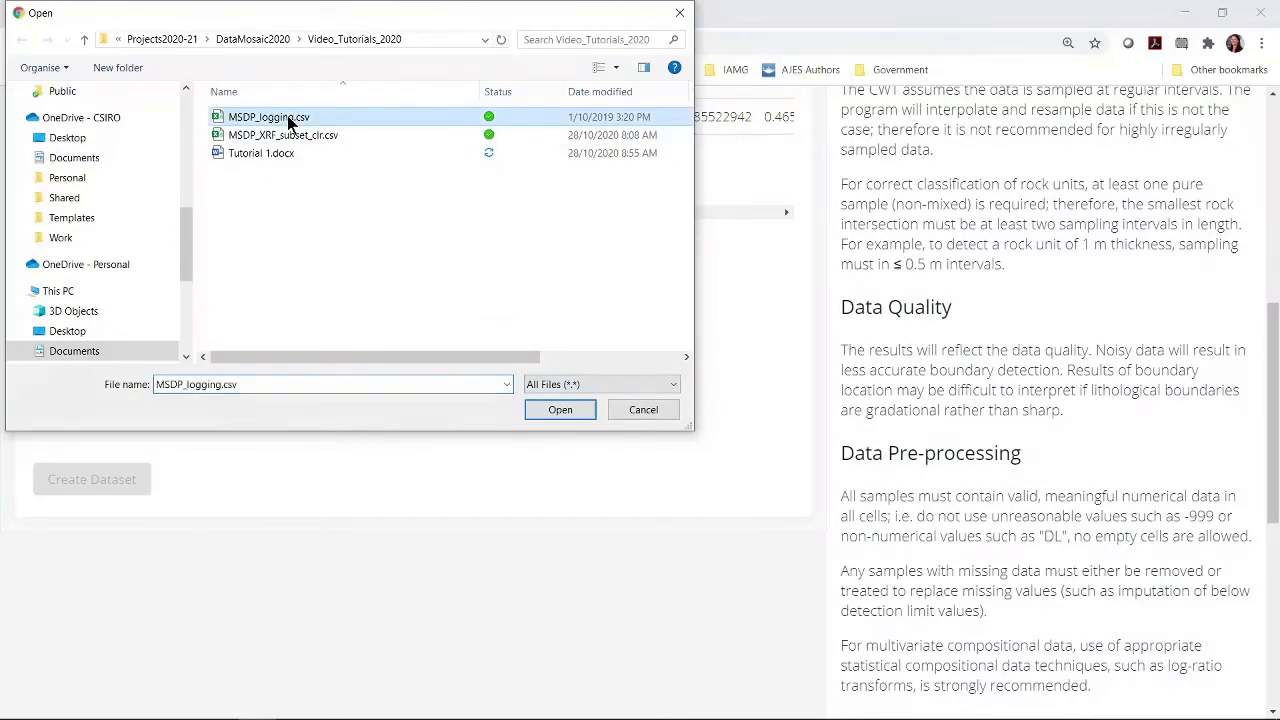
click(564, 409)
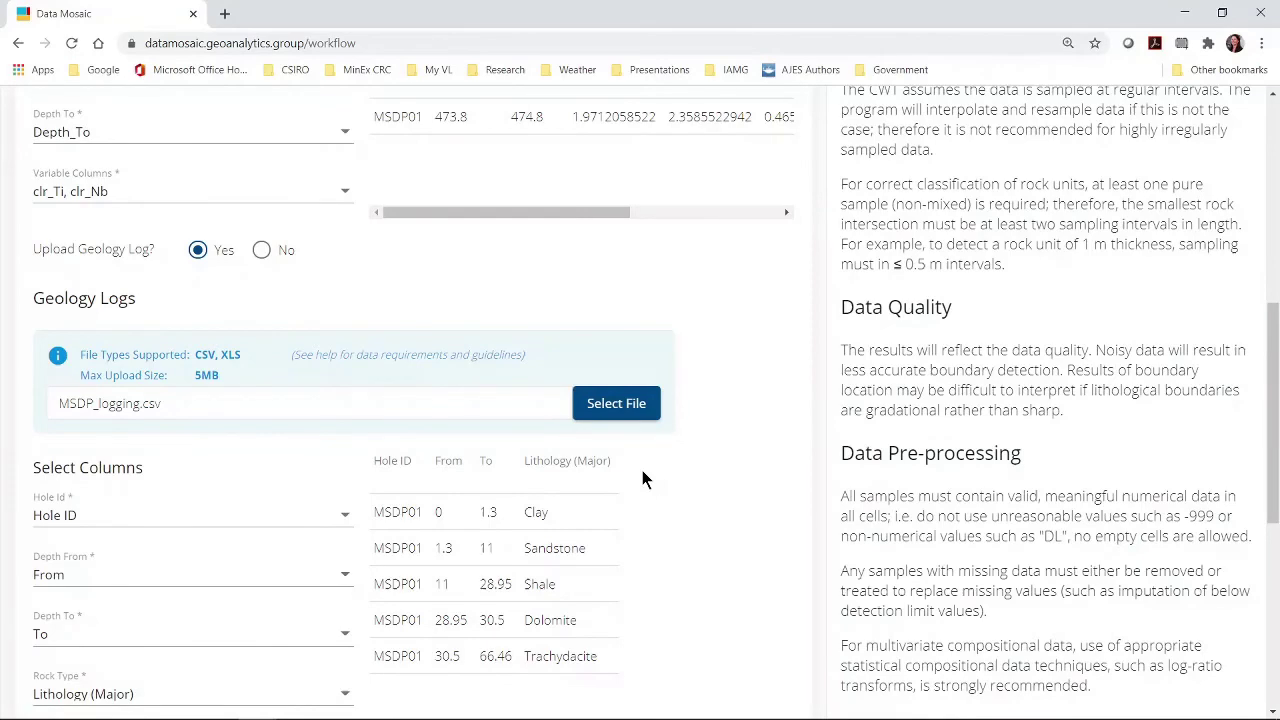
scroll(643, 478, down, 1)
scroll(642, 478, down, 1)
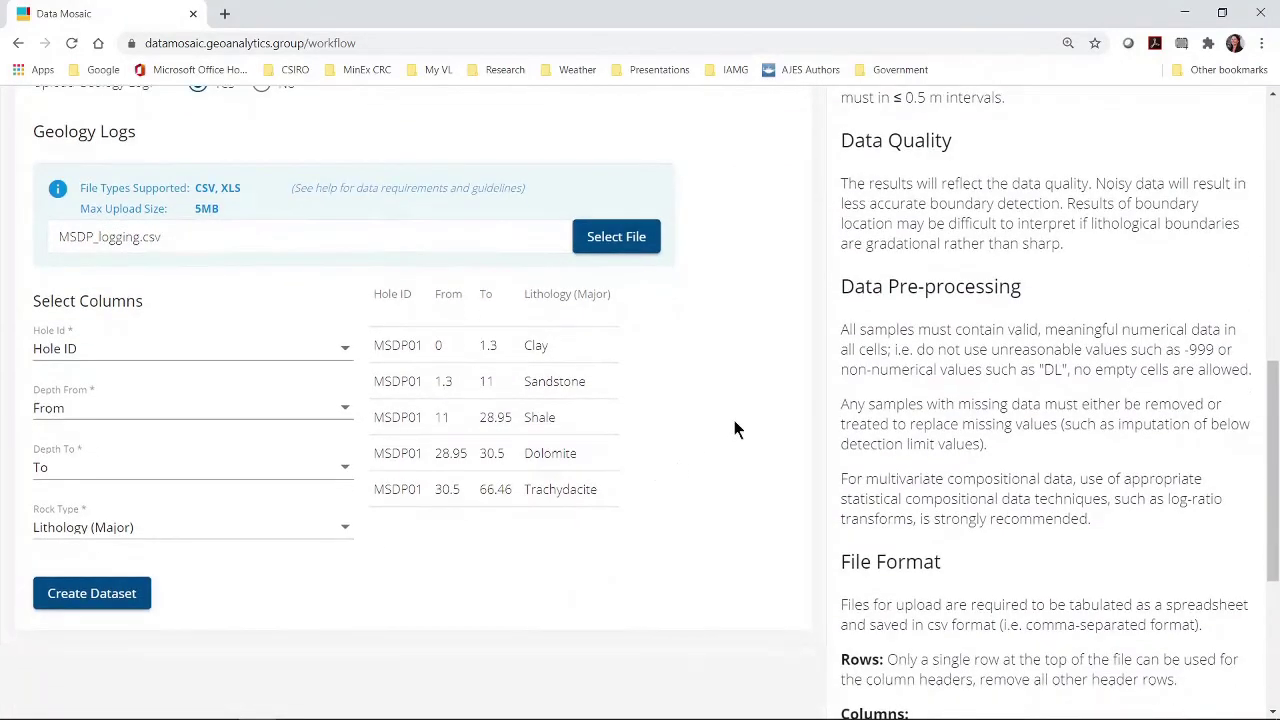